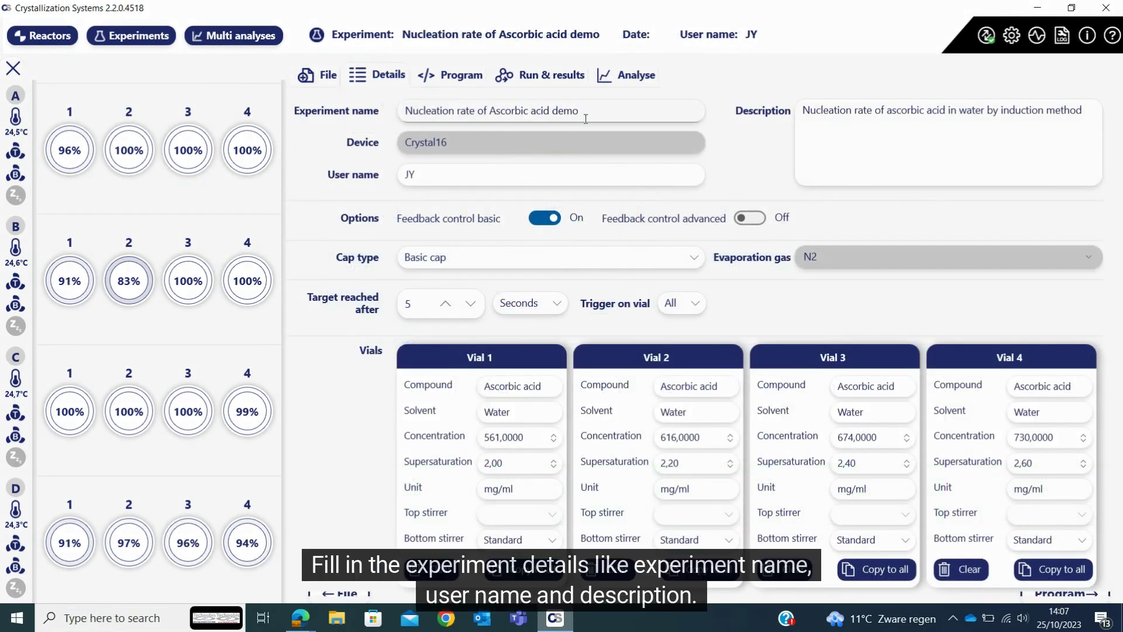
Keep basic feedback control switched on with a Basic cap
click(581, 173)
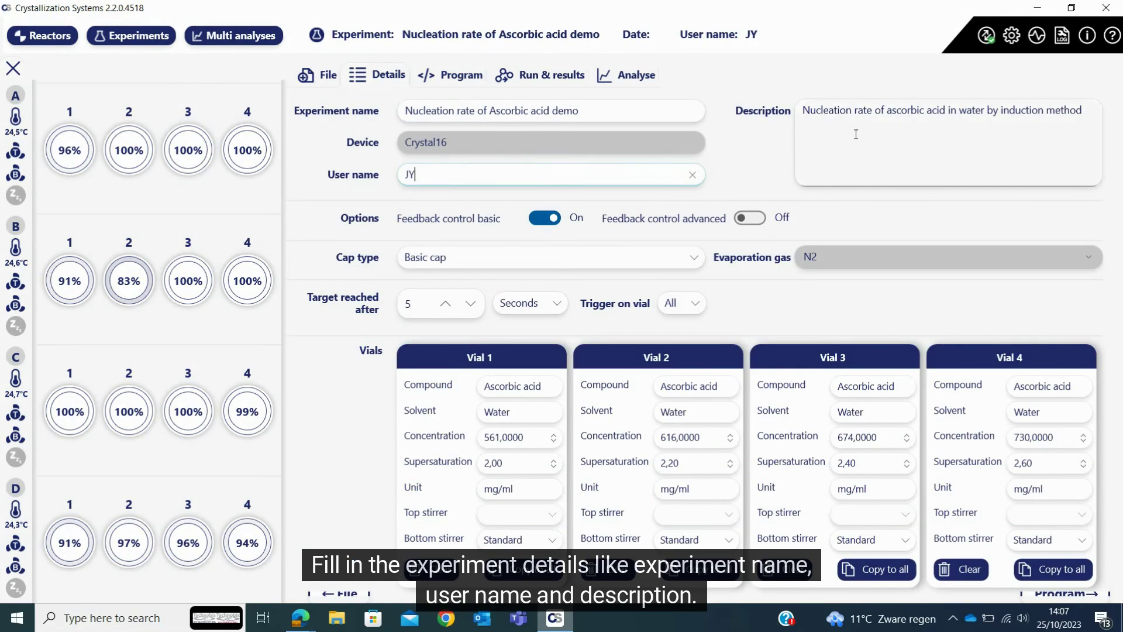
click(543, 219)
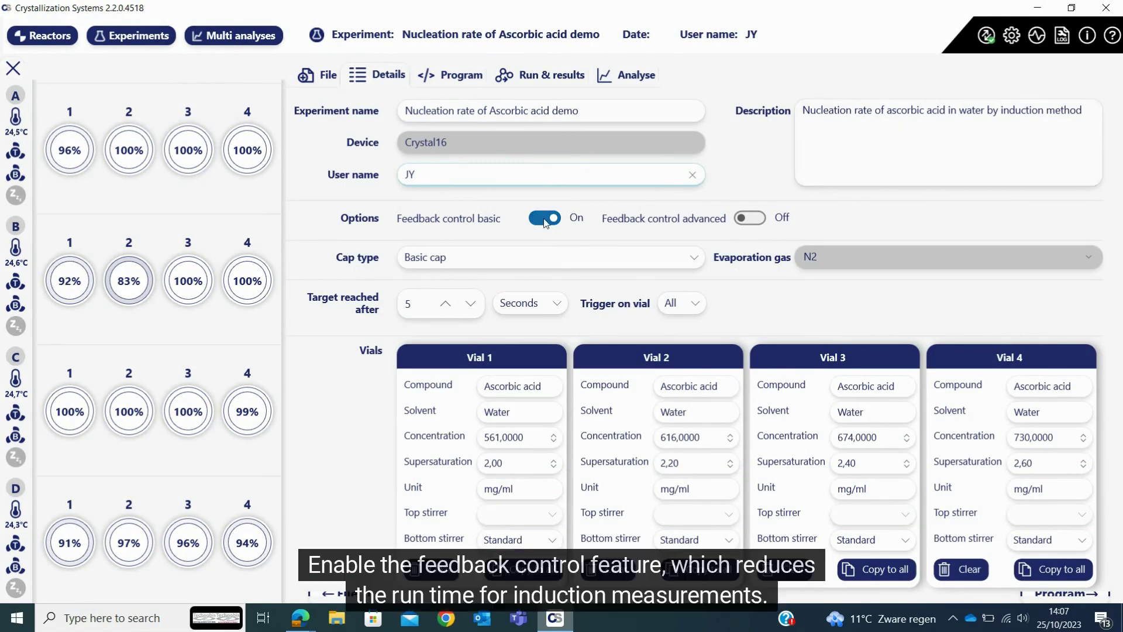
click(553, 218)
click(537, 257)
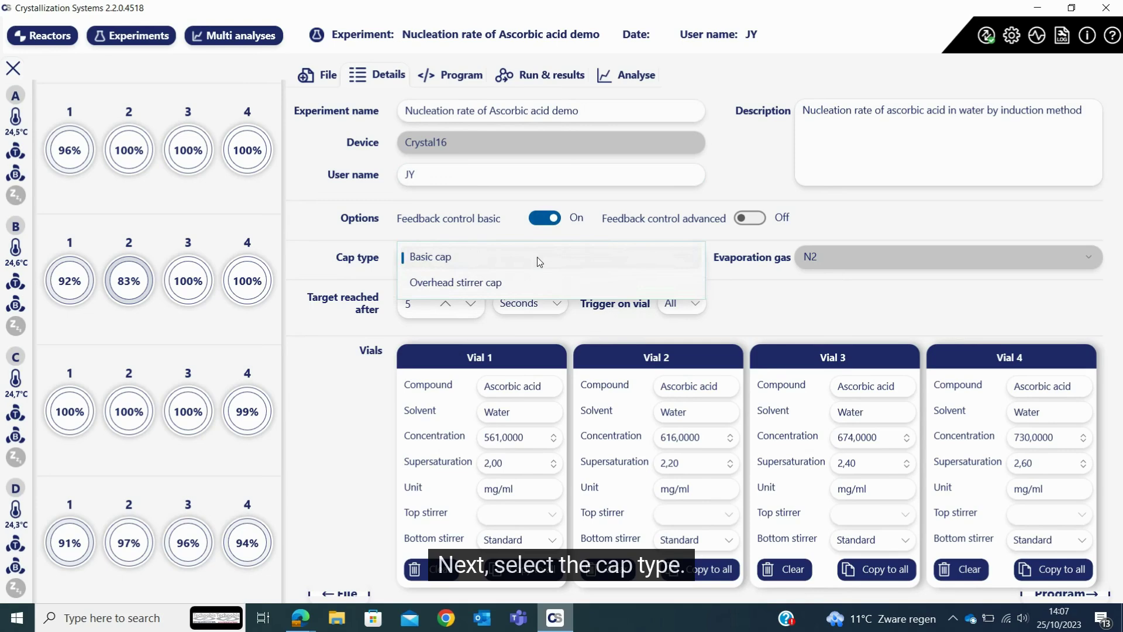
click(537, 257)
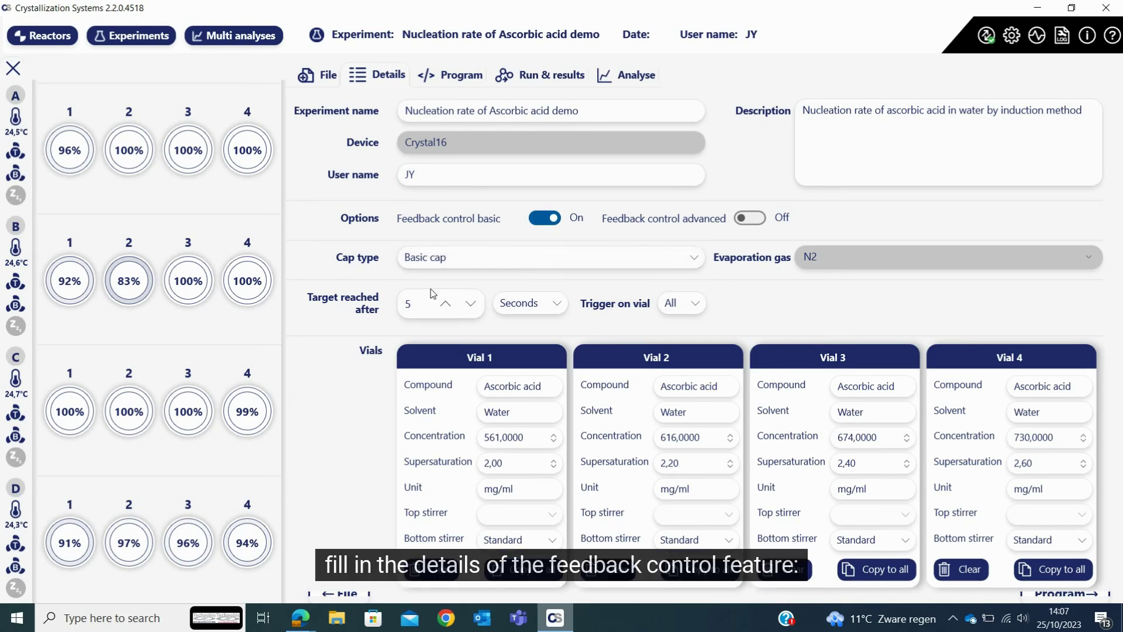
Set a 5-second target-reached hold, triggered by All vials
click(422, 304)
click(517, 305)
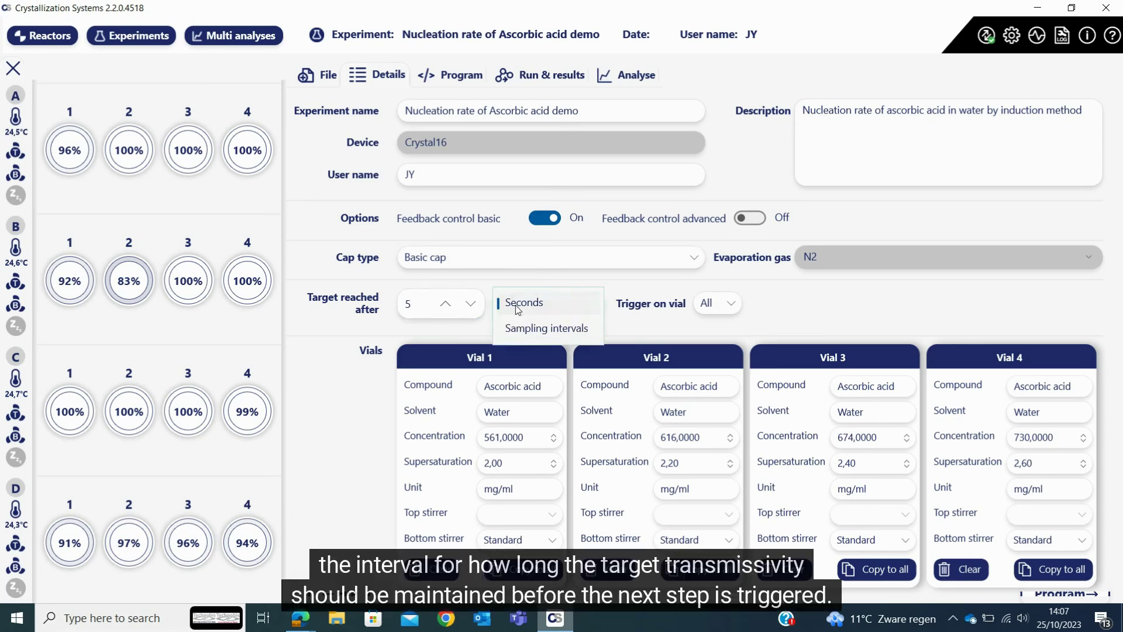
click(518, 308)
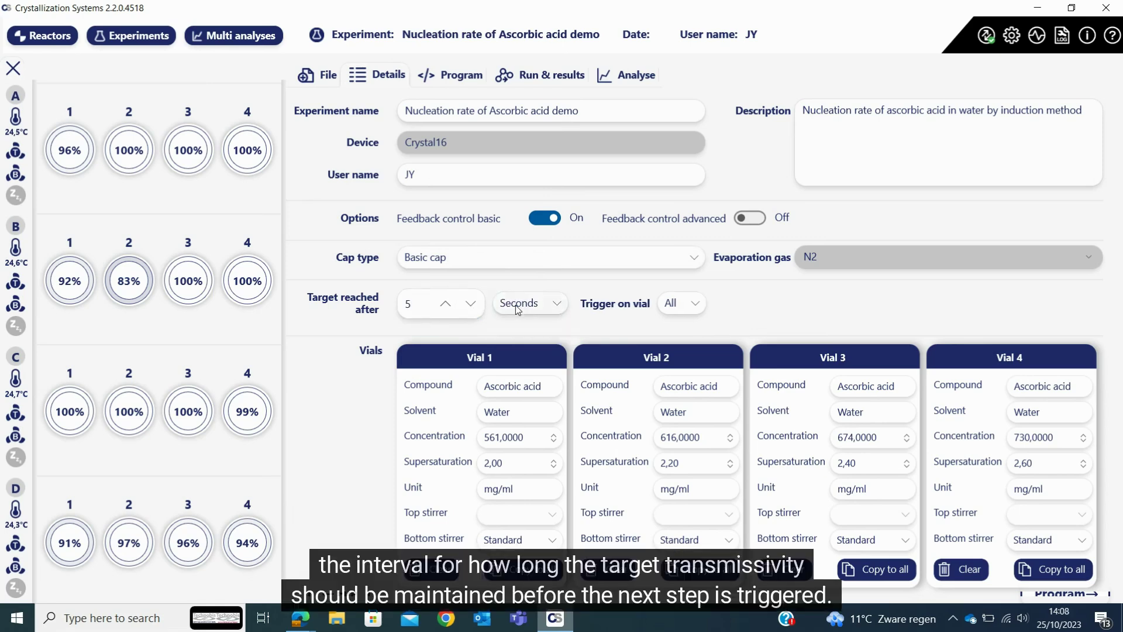
click(691, 307)
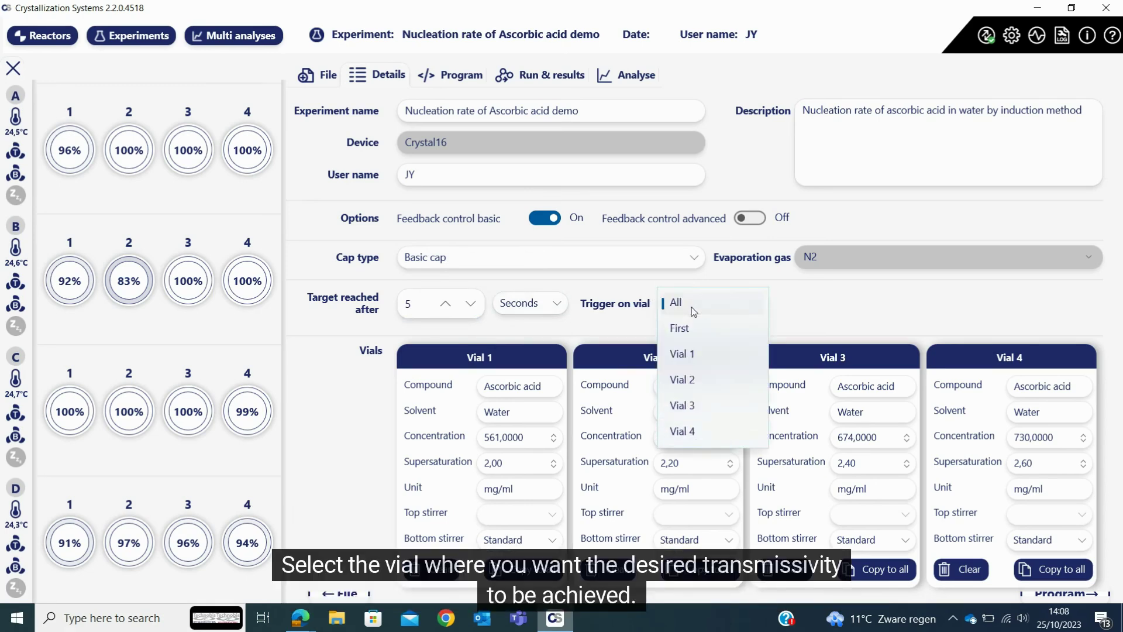
click(693, 310)
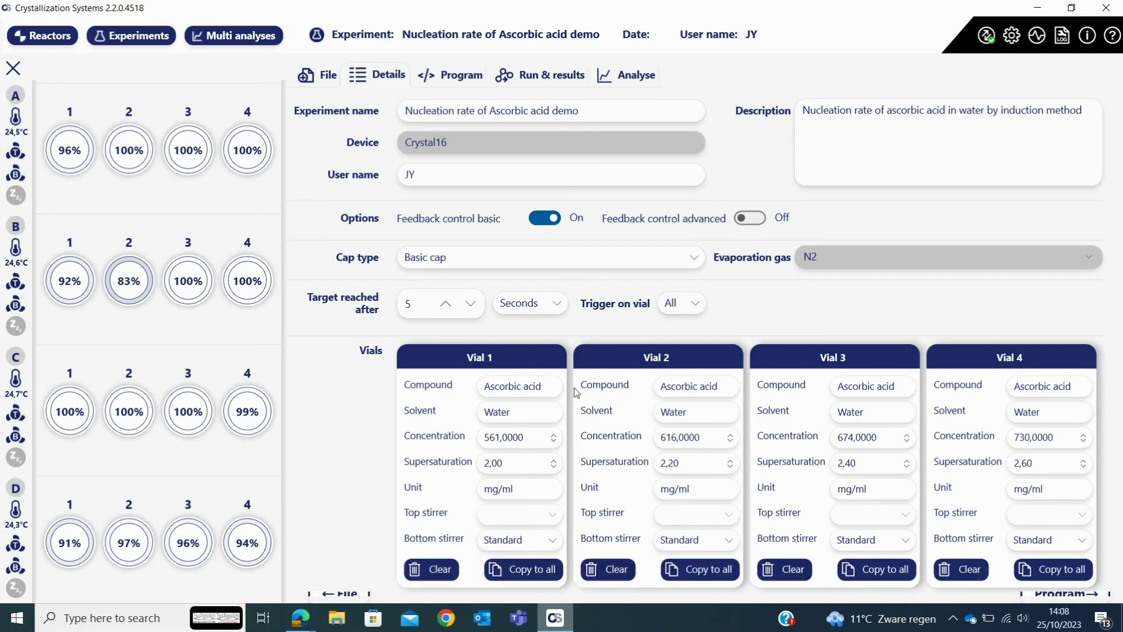
Review Vial 1's ascorbic acid in water fields and keep the Standard bottom stirrer
click(543, 389)
click(529, 412)
click(529, 437)
click(514, 463)
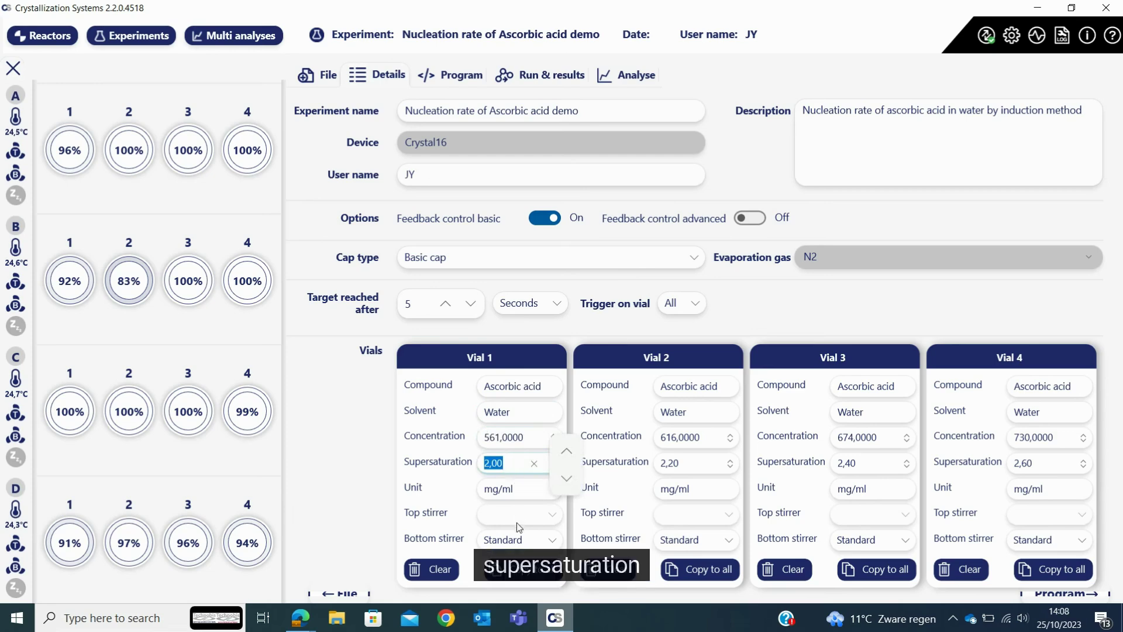
click(519, 540)
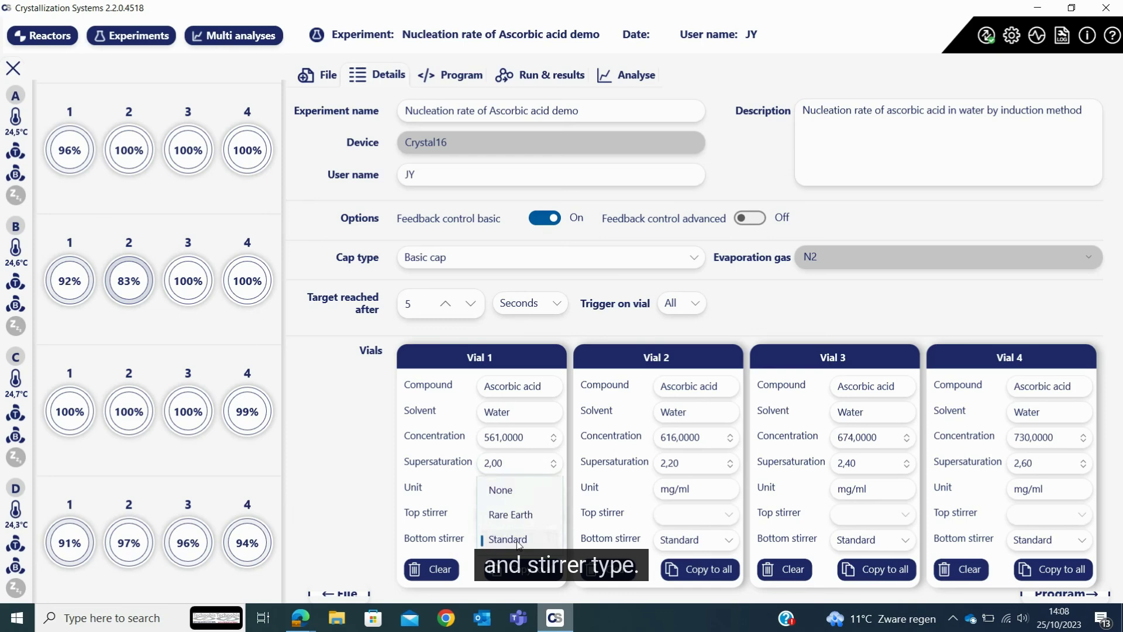
click(519, 540)
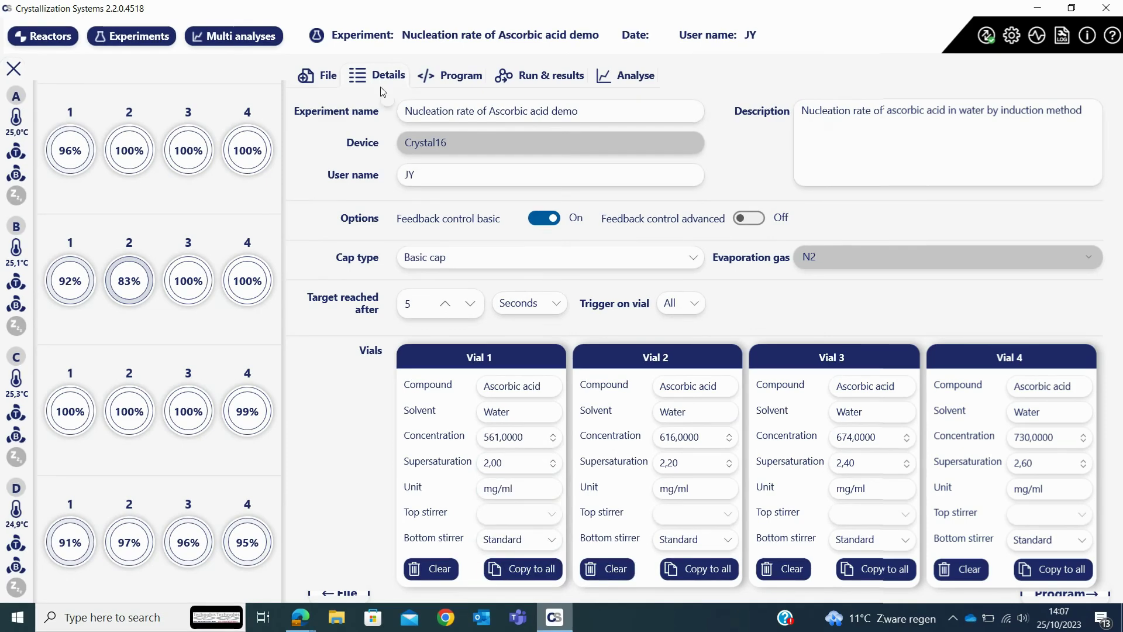
Add a linear ramp to 60 °C at 0.3 °C/min with 800 rpm stirring
click(436, 81)
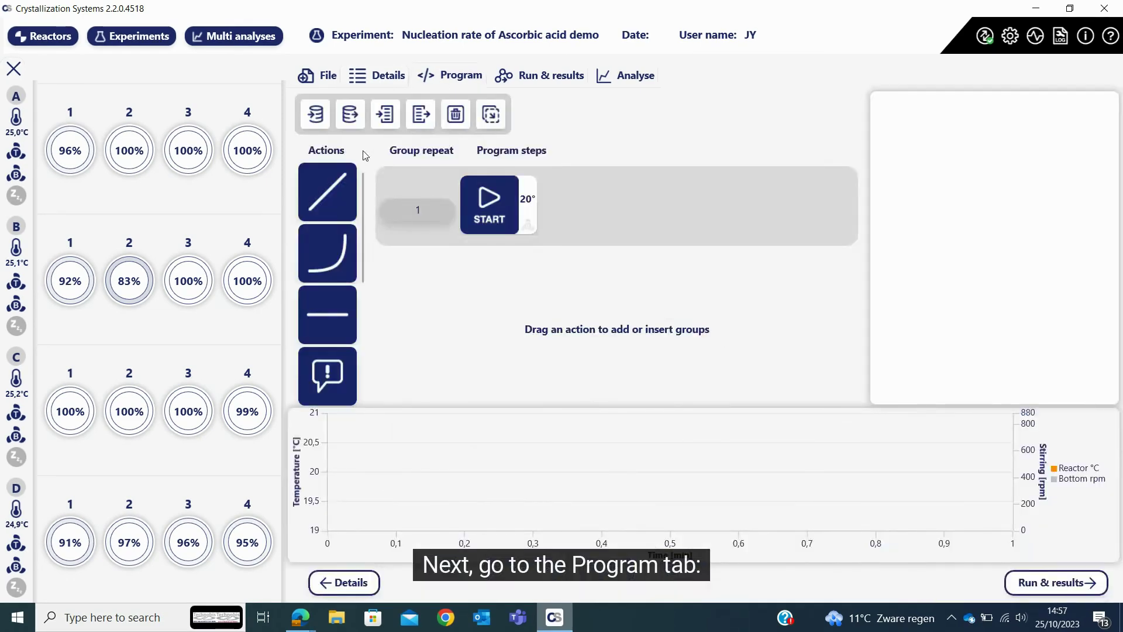
drag(350, 207, 502, 292)
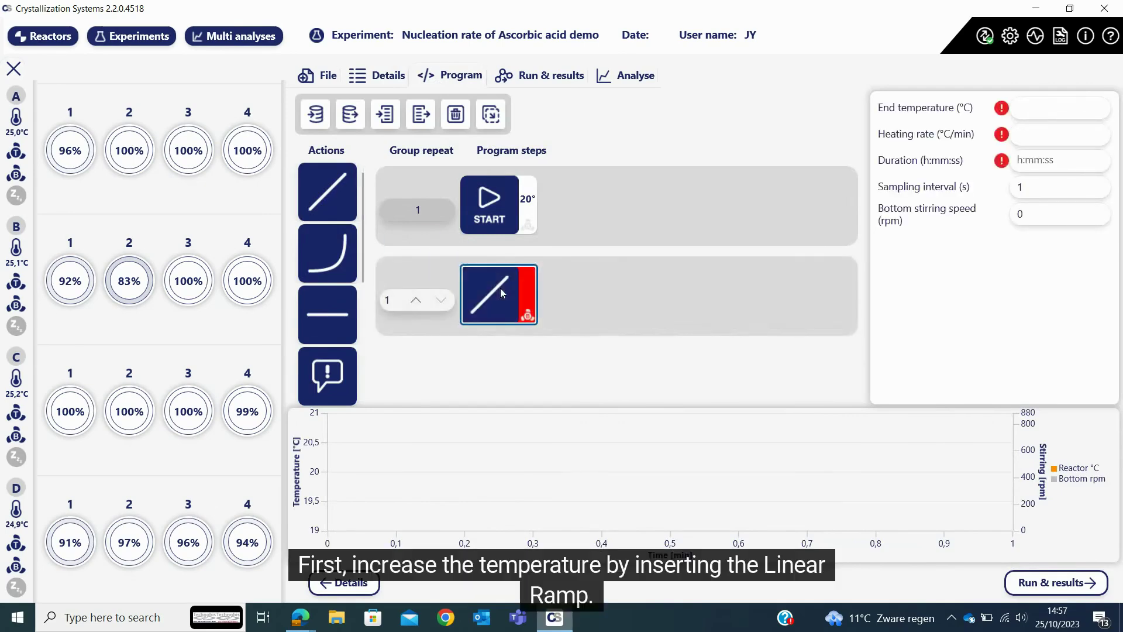
click(1030, 107)
text(60)
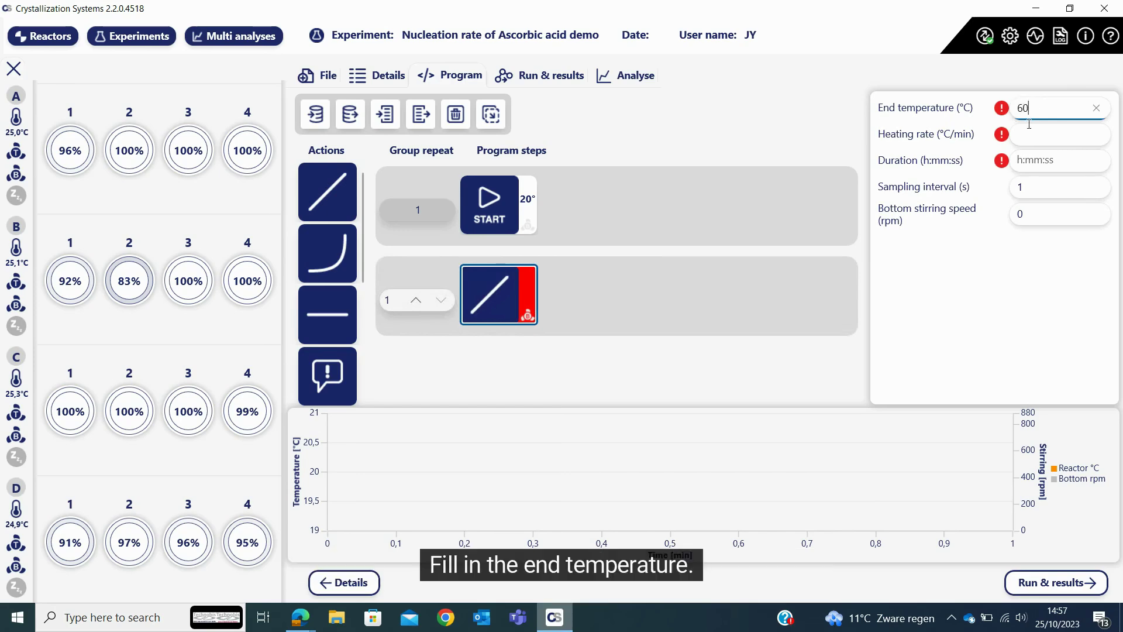
click(1026, 136)
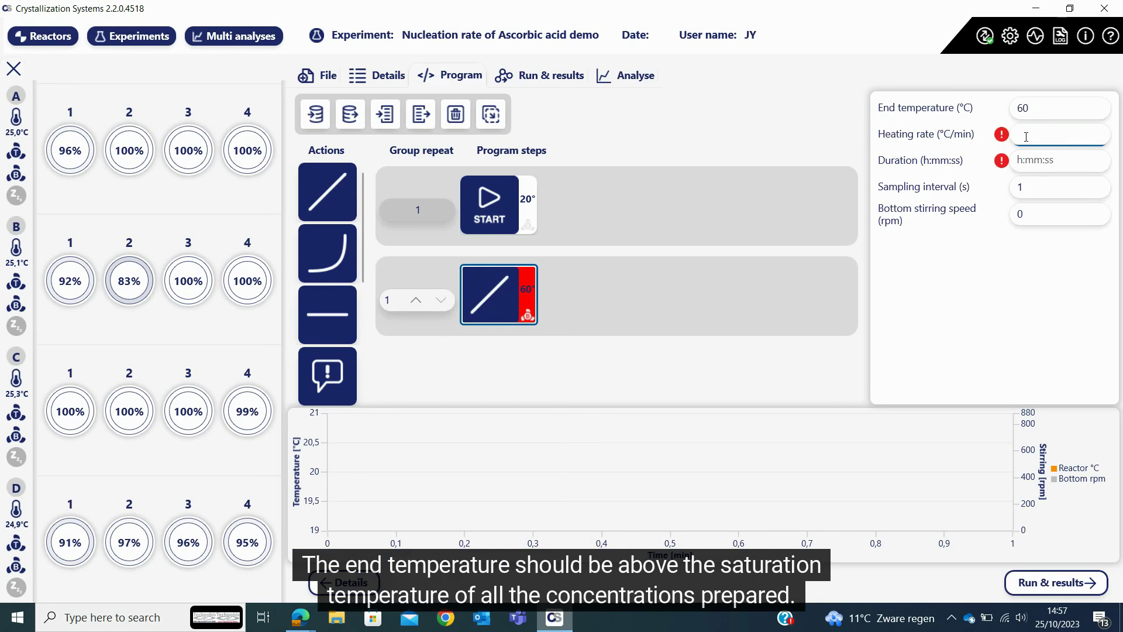
text(0.3)
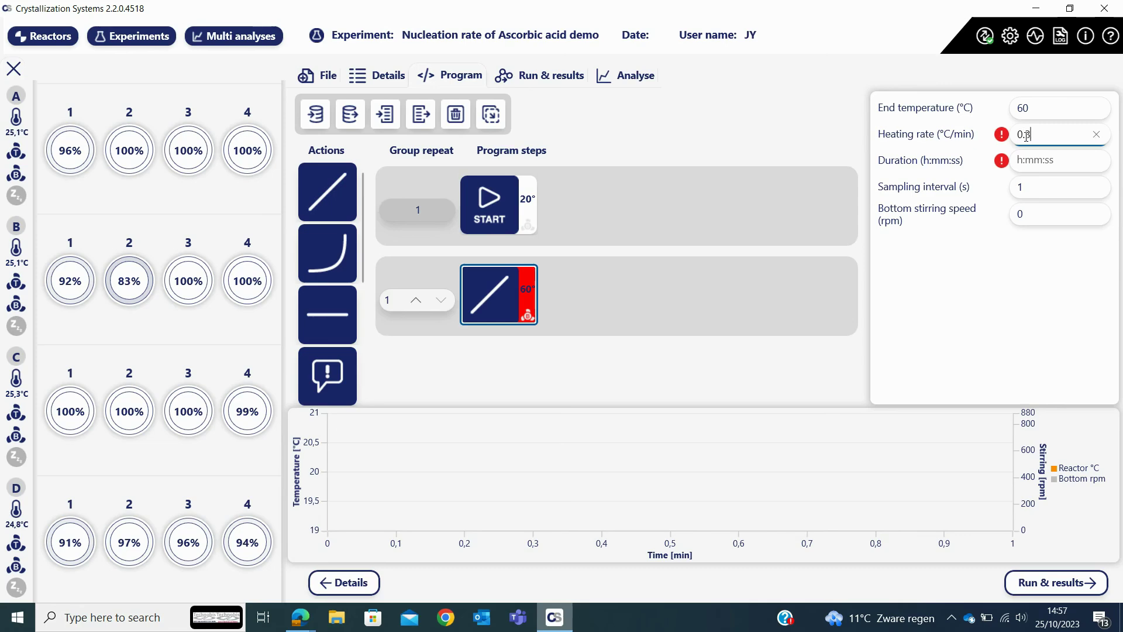
click(1032, 157)
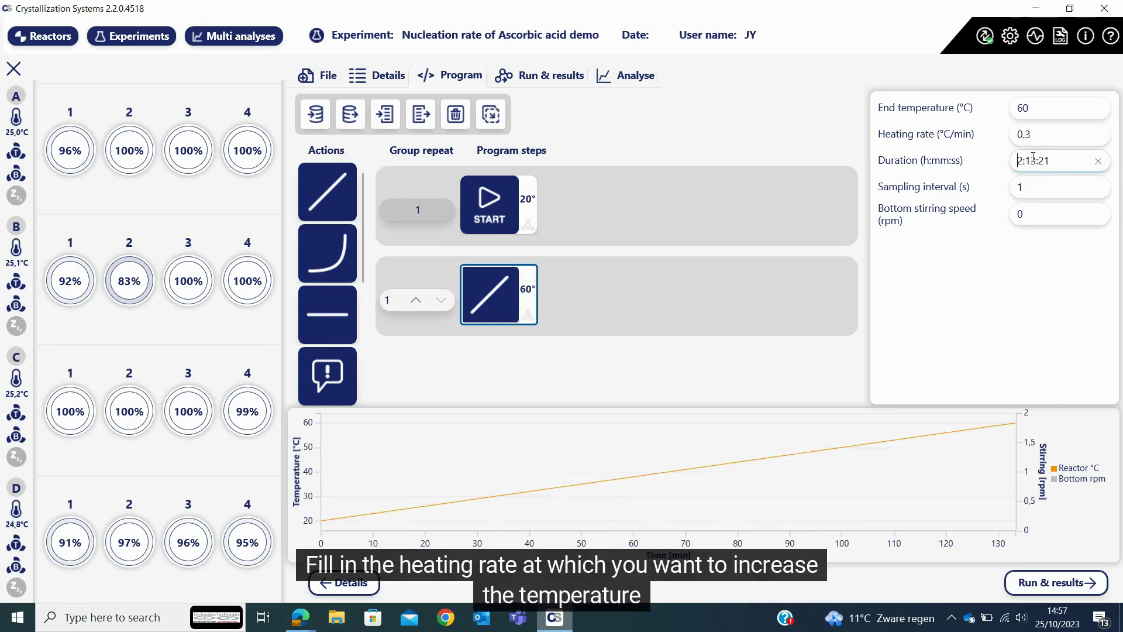
click(1034, 214)
key(BackSpace)
text(800)
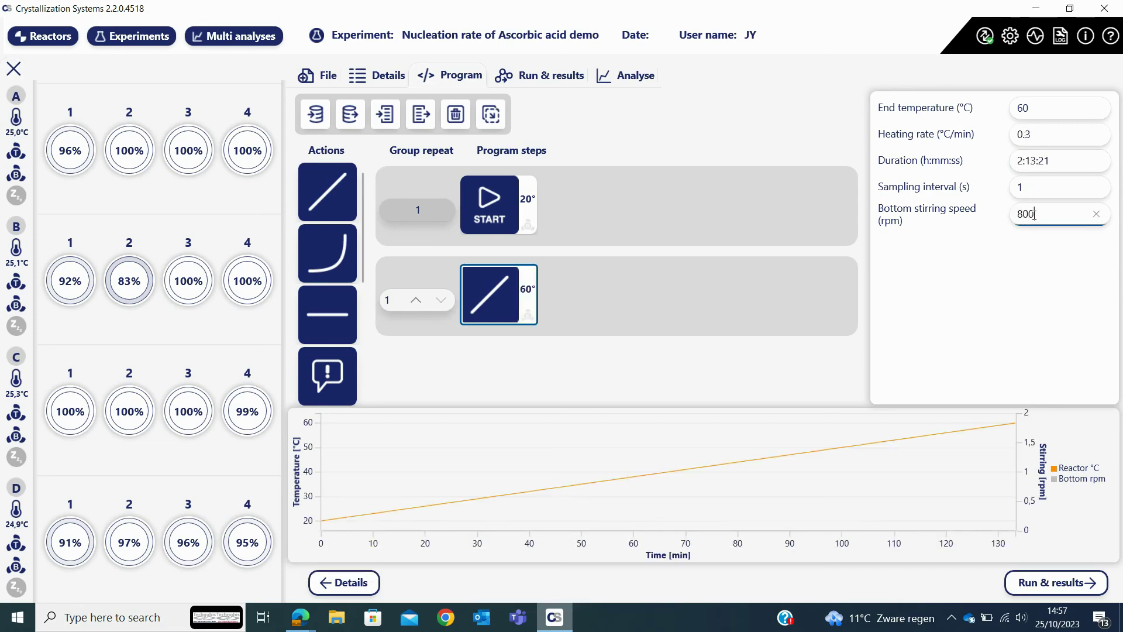
click(935, 293)
Add a 10-minute hold, a 'check samples' message, a Tune step and a new ramp row
drag(351, 333, 599, 303)
click(1048, 137)
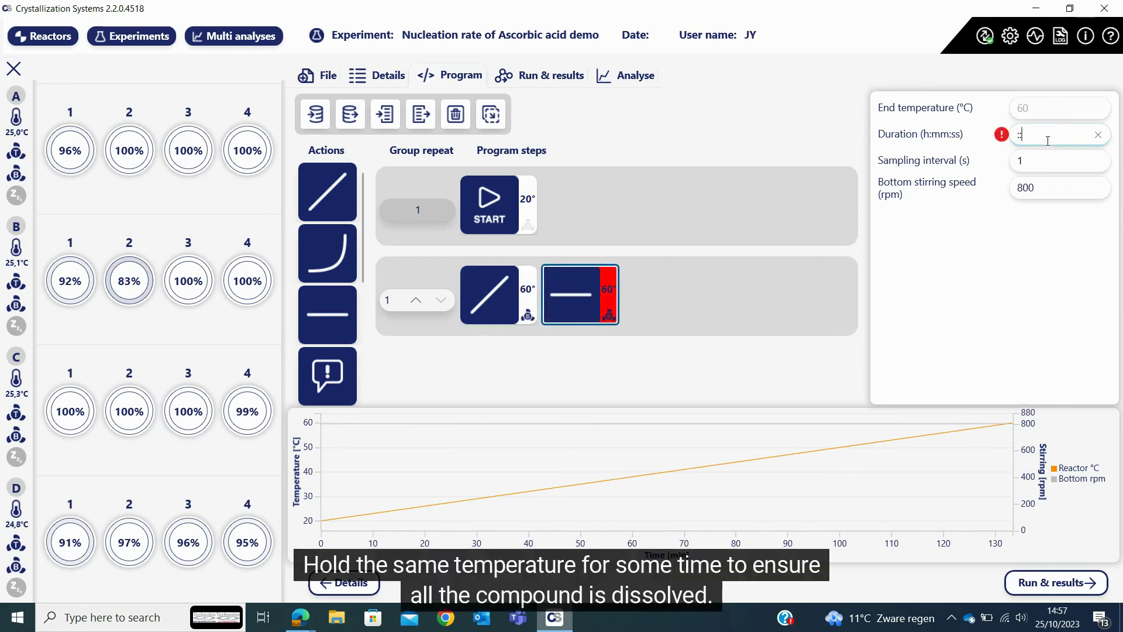
text(10)
drag(327, 376, 841, 276)
click(1030, 188)
text(chec)
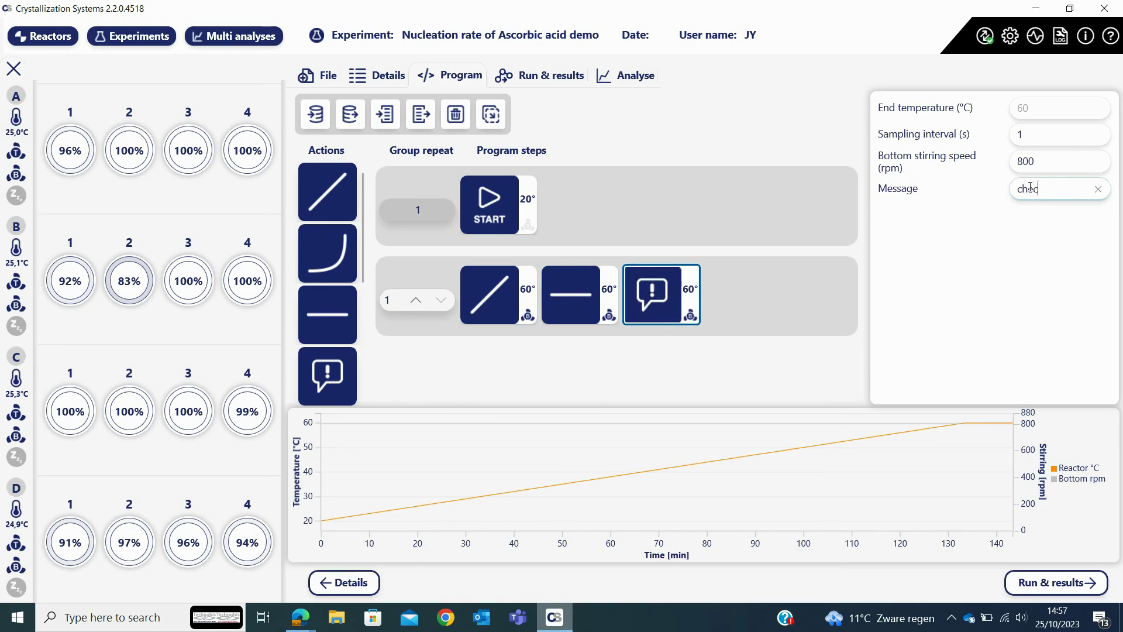
text(k samples)
scroll(326, 373, down, 1)
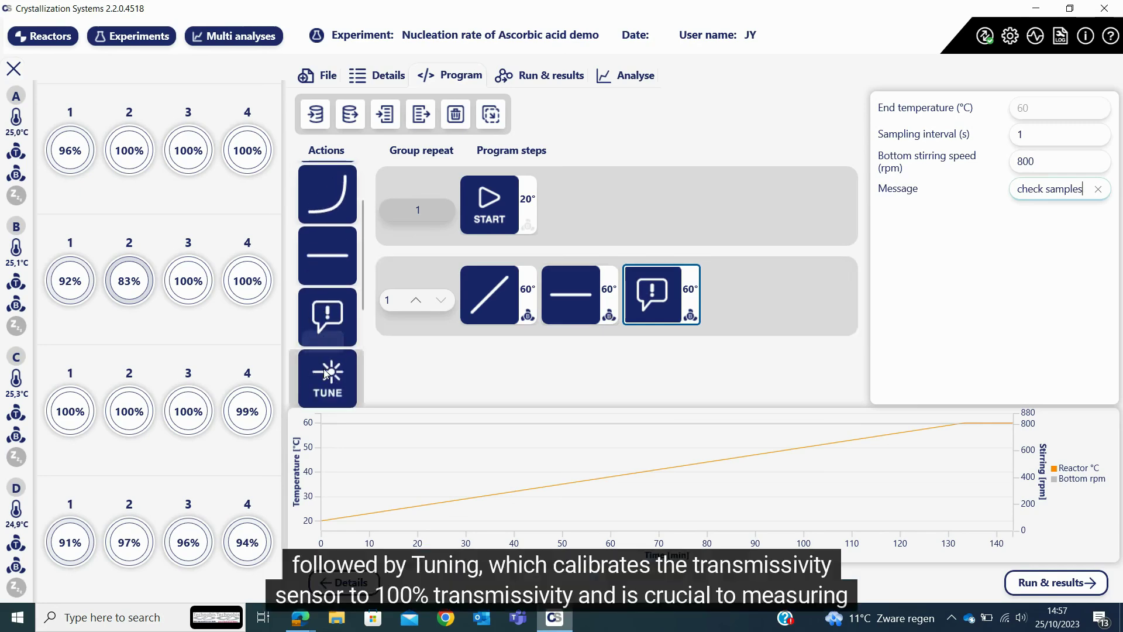
drag(326, 373, 748, 296)
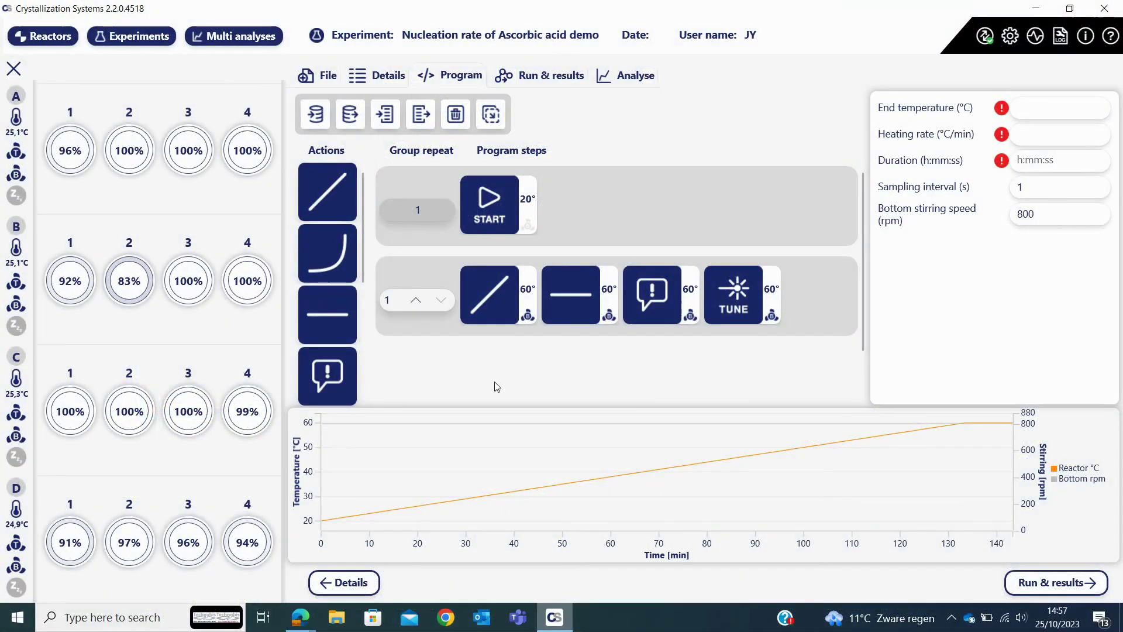
drag(494, 384, 490, 373)
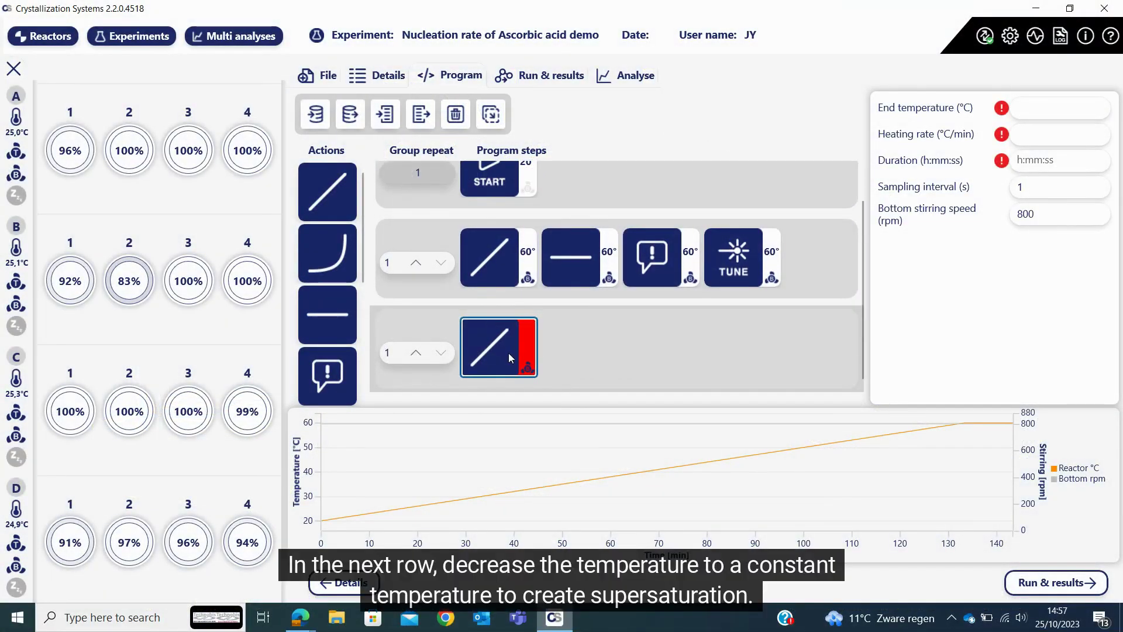
Set the new ramp to cool to 20 °C at -20 °C/min
click(1033, 107)
text(20)
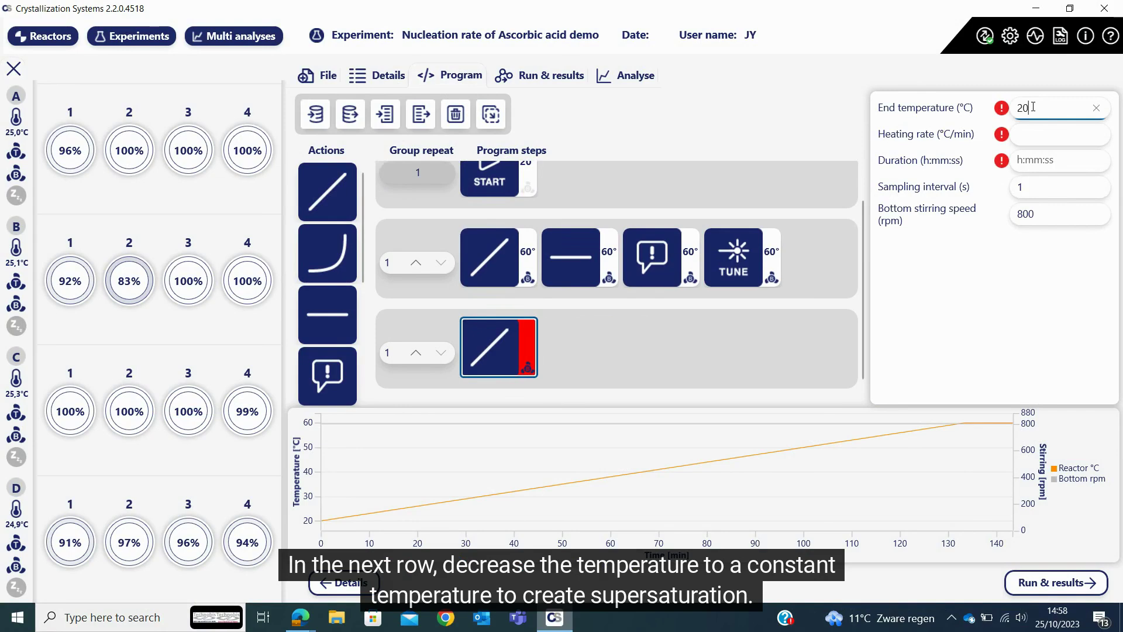
click(1027, 133)
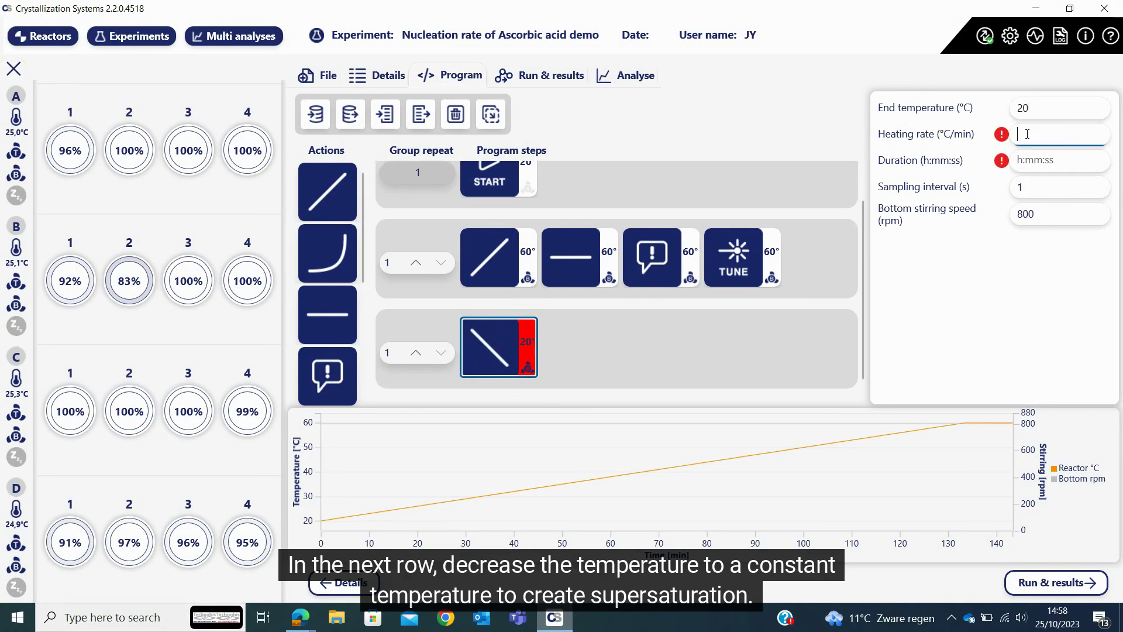
text(20)
click(1031, 160)
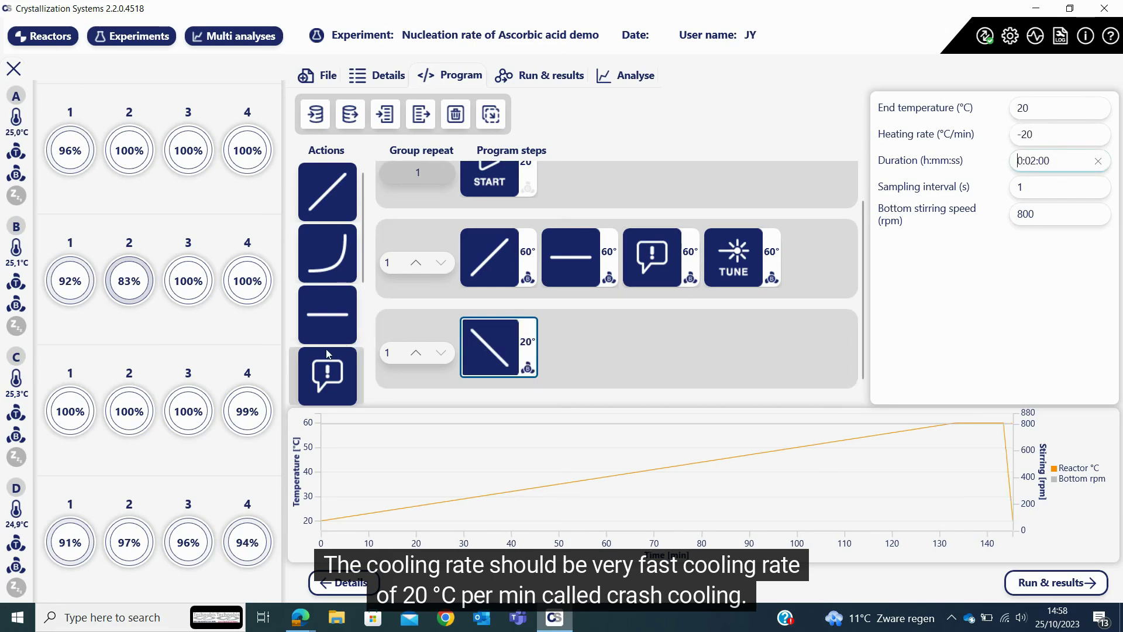
Add a hold until transmissivity drops to 0%, capped at 5:00:00, then a ramp step
scroll(327, 353, down, 4)
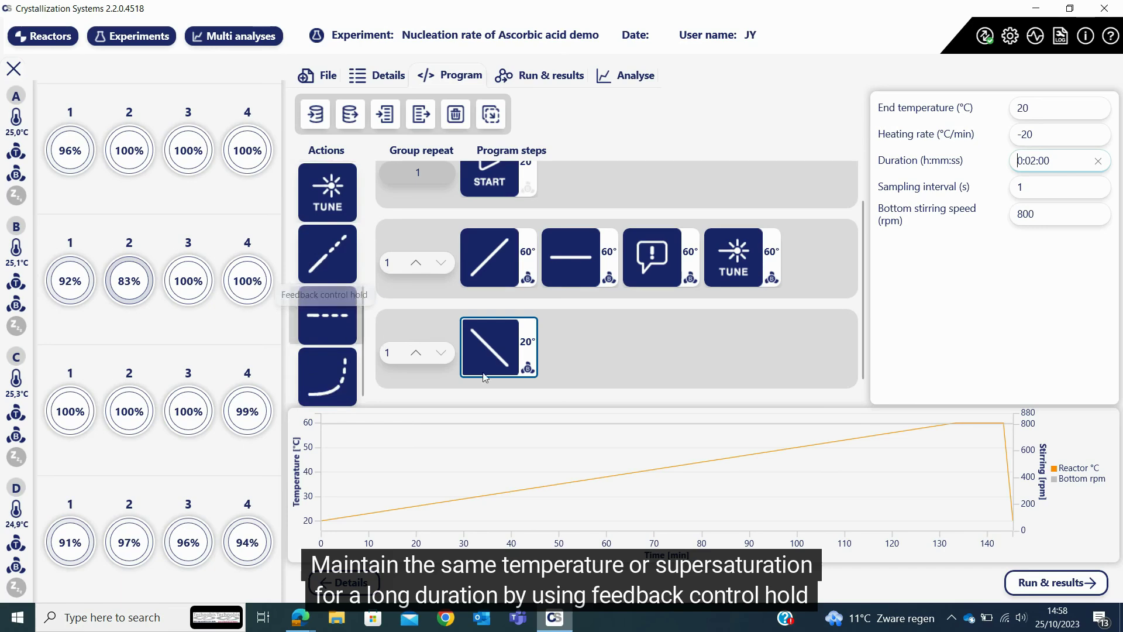
drag(485, 377, 600, 351)
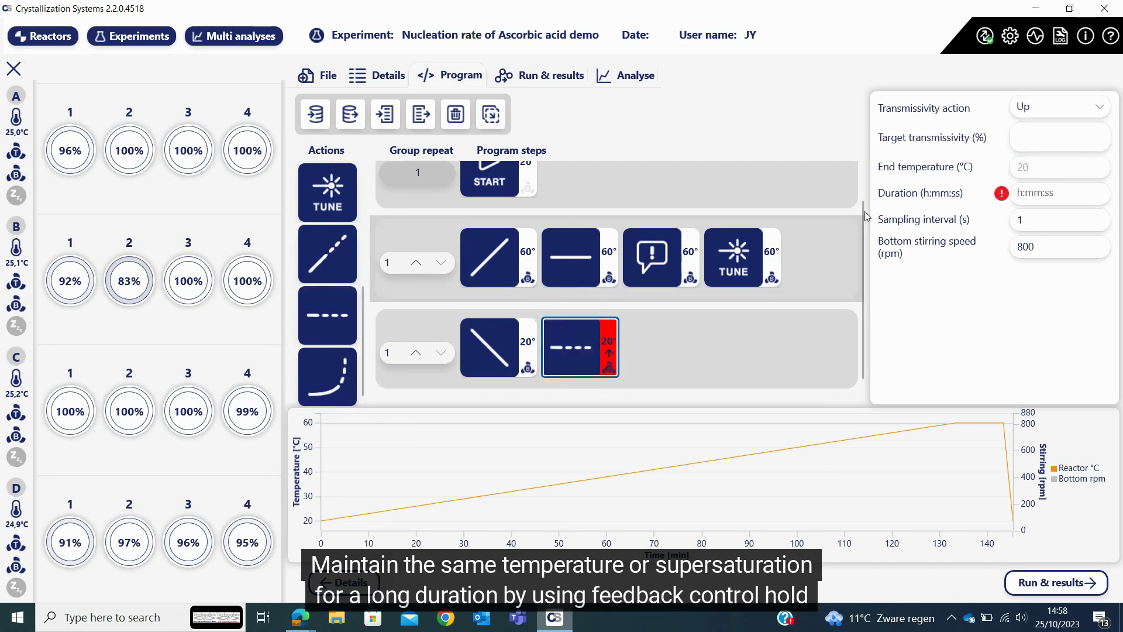
click(1041, 109)
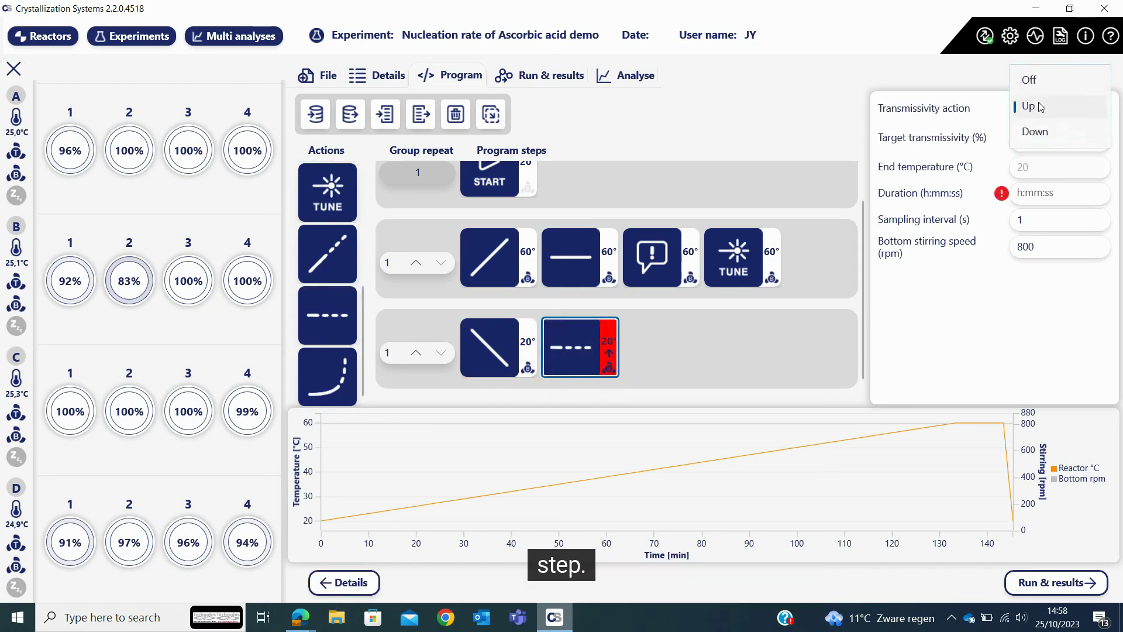
click(1035, 133)
click(1023, 137)
text(0)
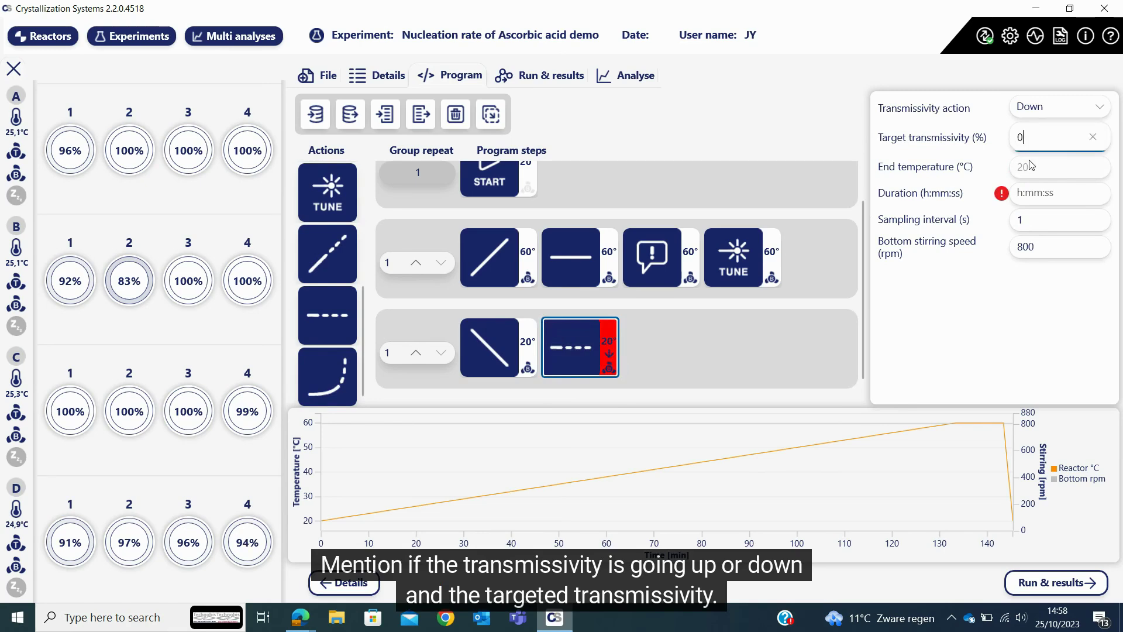
click(1032, 168)
click(1021, 195)
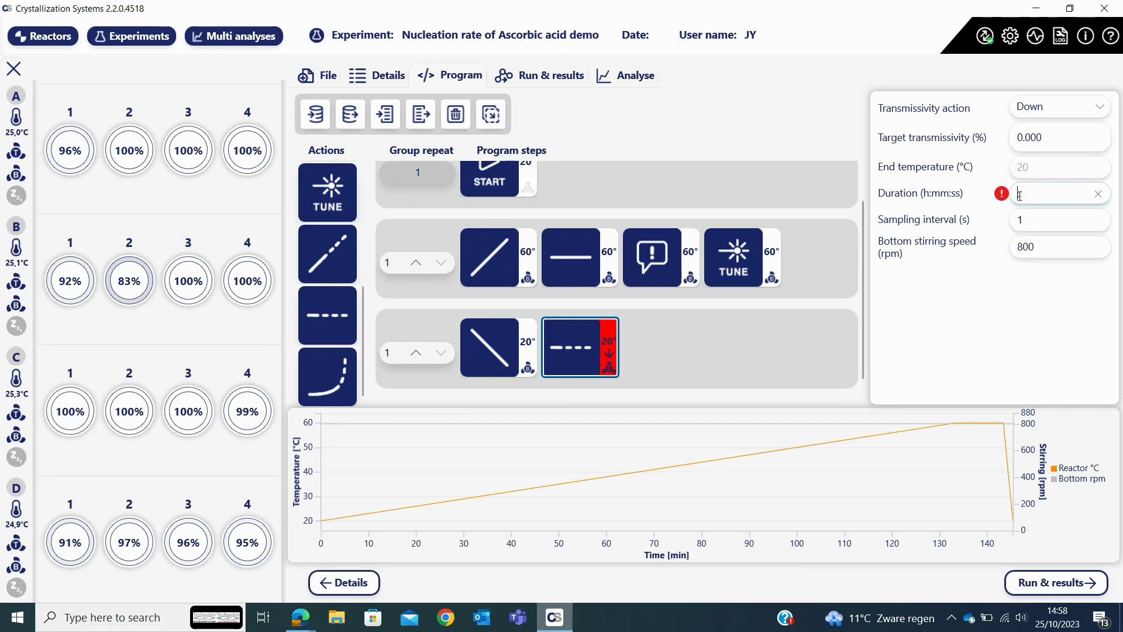
text(5:)
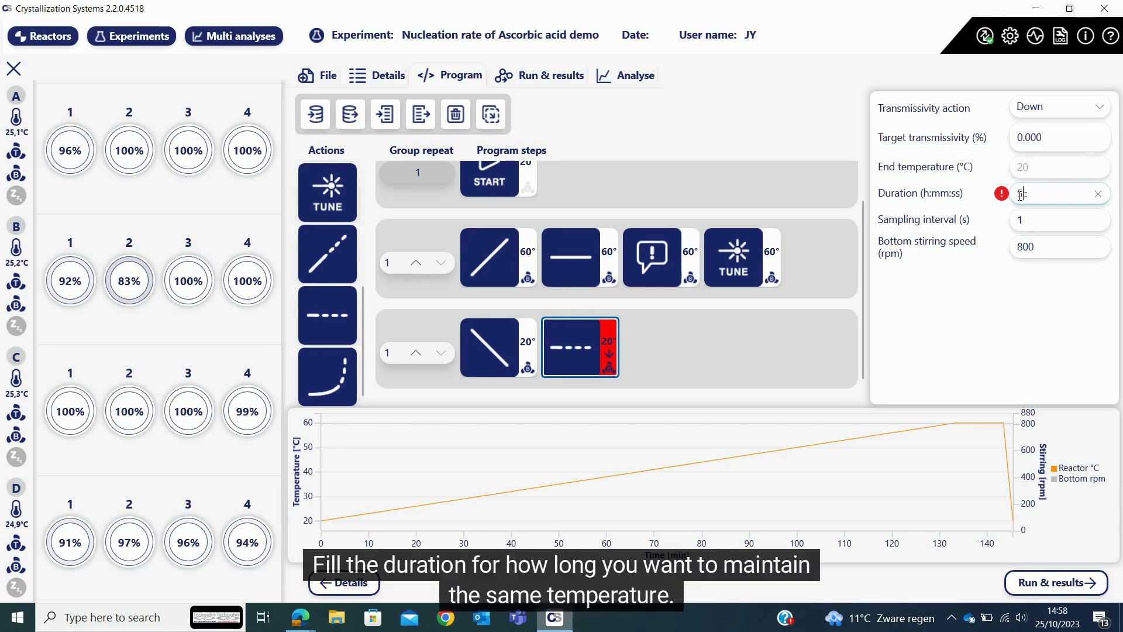
click(995, 265)
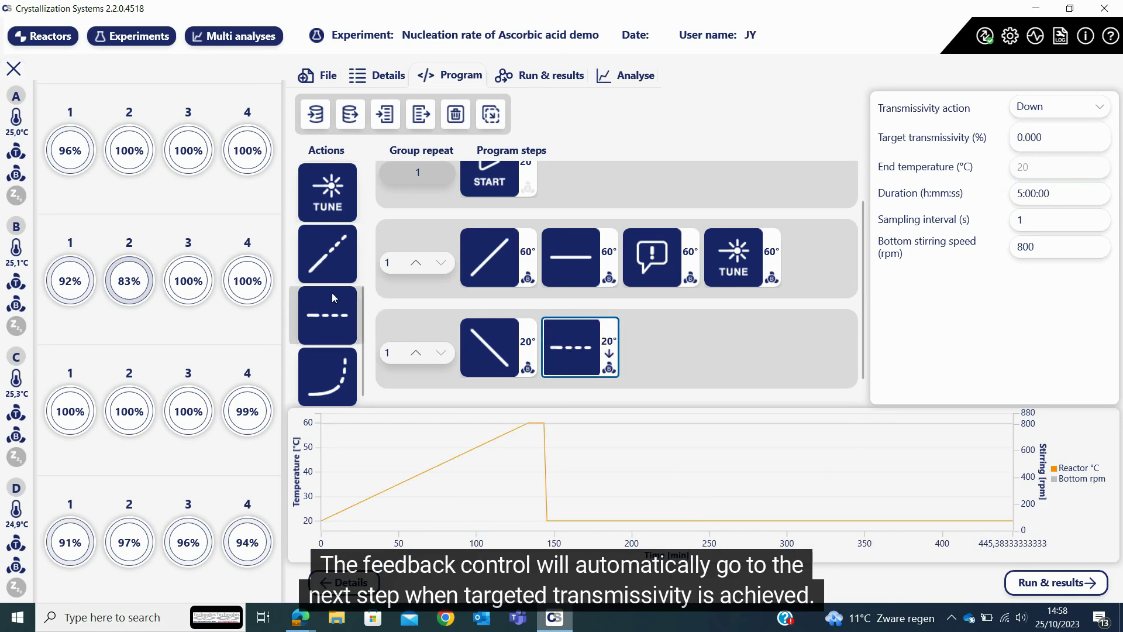
scroll(346, 201, up, 5)
drag(344, 201, 684, 359)
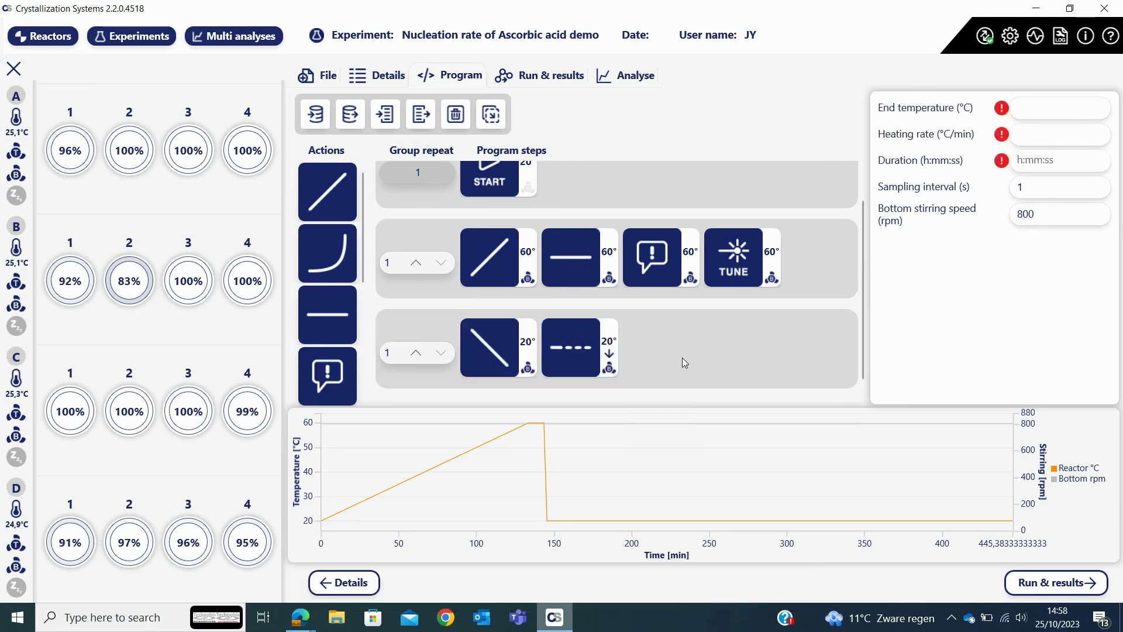
Set the third-row ramp to 60 °C at 0.3 °C/min and add a 0:10:00 hold
click(1041, 104)
text(6)
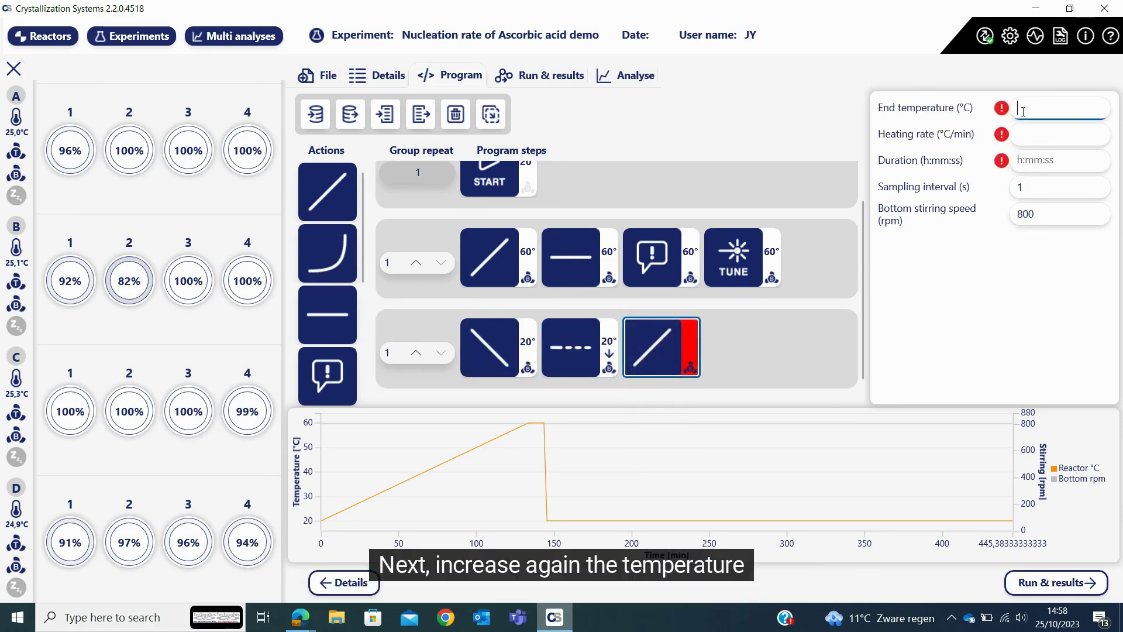
text(0)
click(1028, 134)
text(0,)
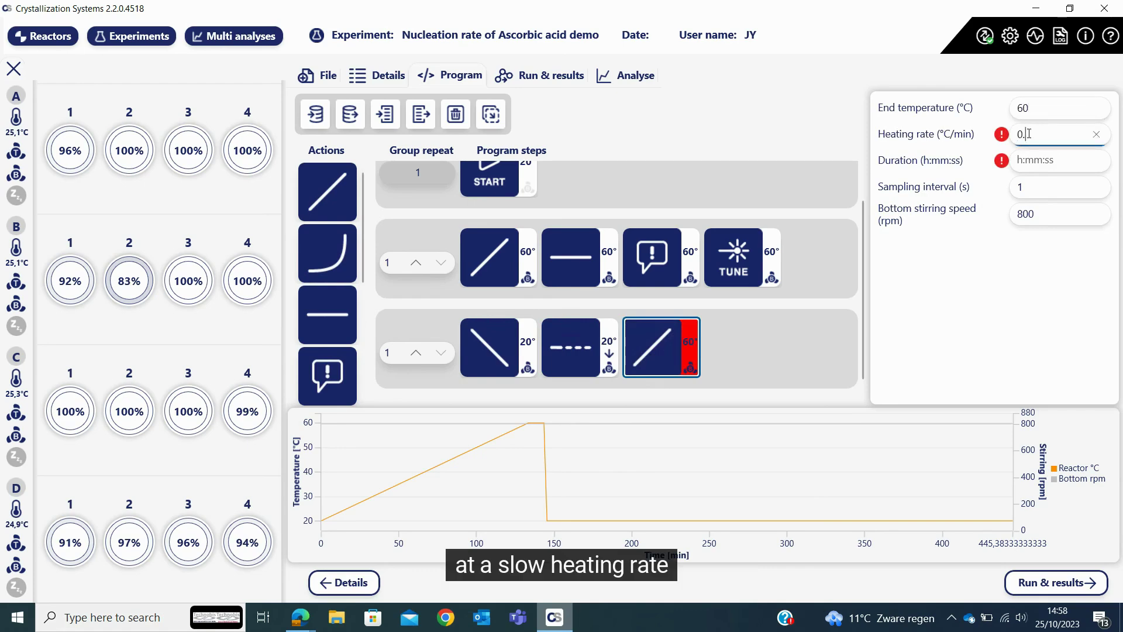
key(Return)
drag(327, 315, 743, 350)
click(1071, 134)
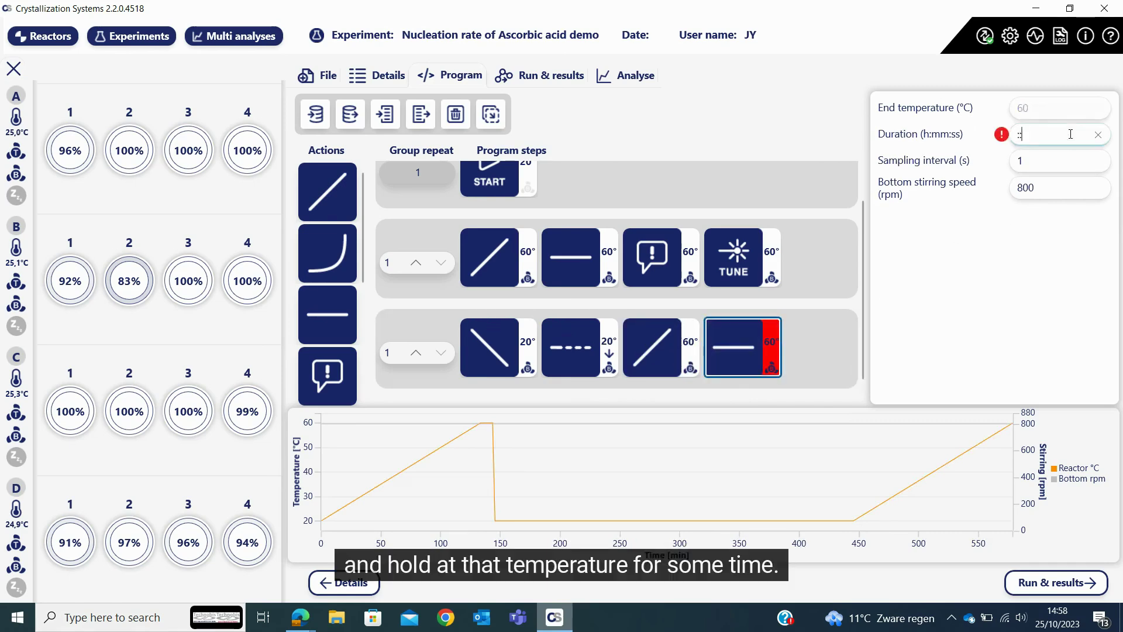
text(:10)
key(Return)
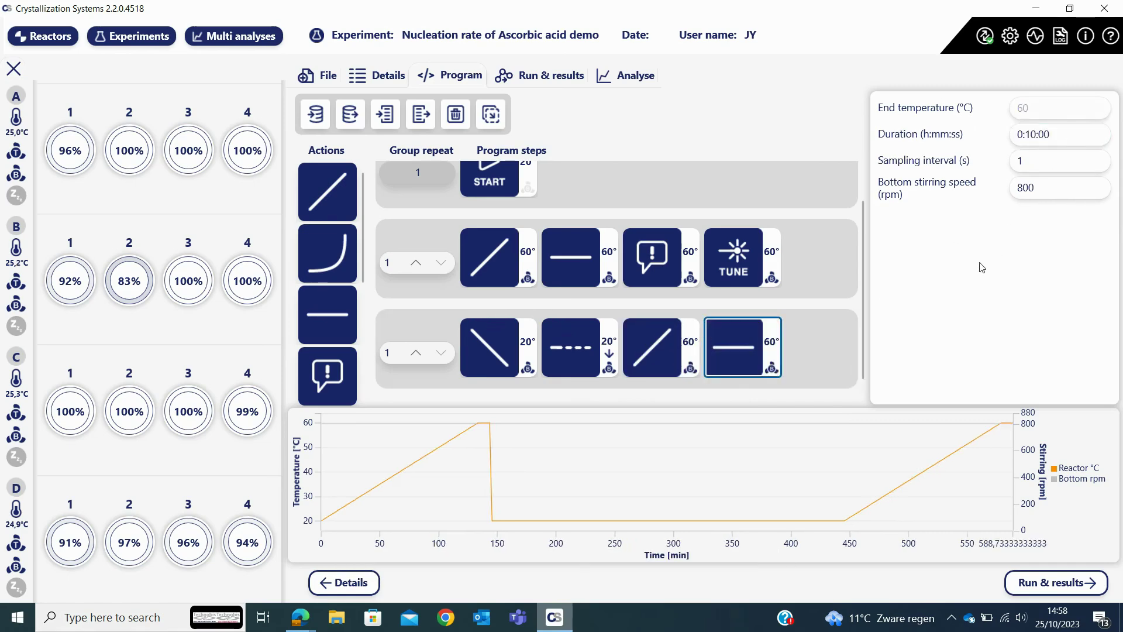
Set the third row's group repeat count to 80
click(417, 353)
click(417, 354)
click(417, 354)
click(417, 354)
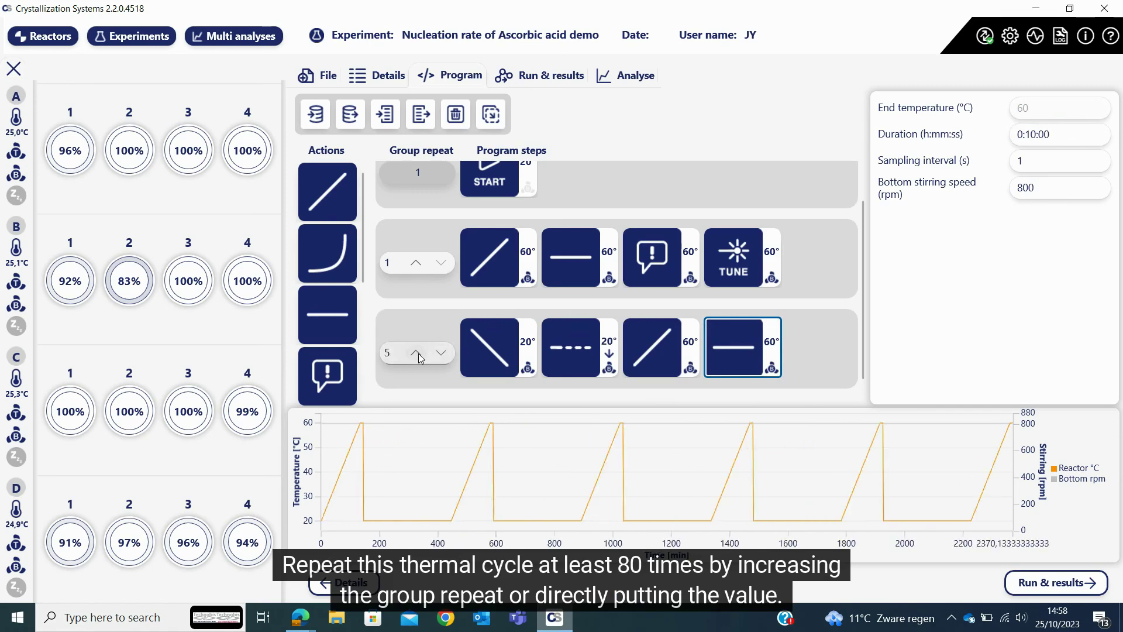
click(417, 354)
click(417, 354)
click(417, 354)
click(417, 354)
click(417, 354)
click(417, 354)
click(417, 353)
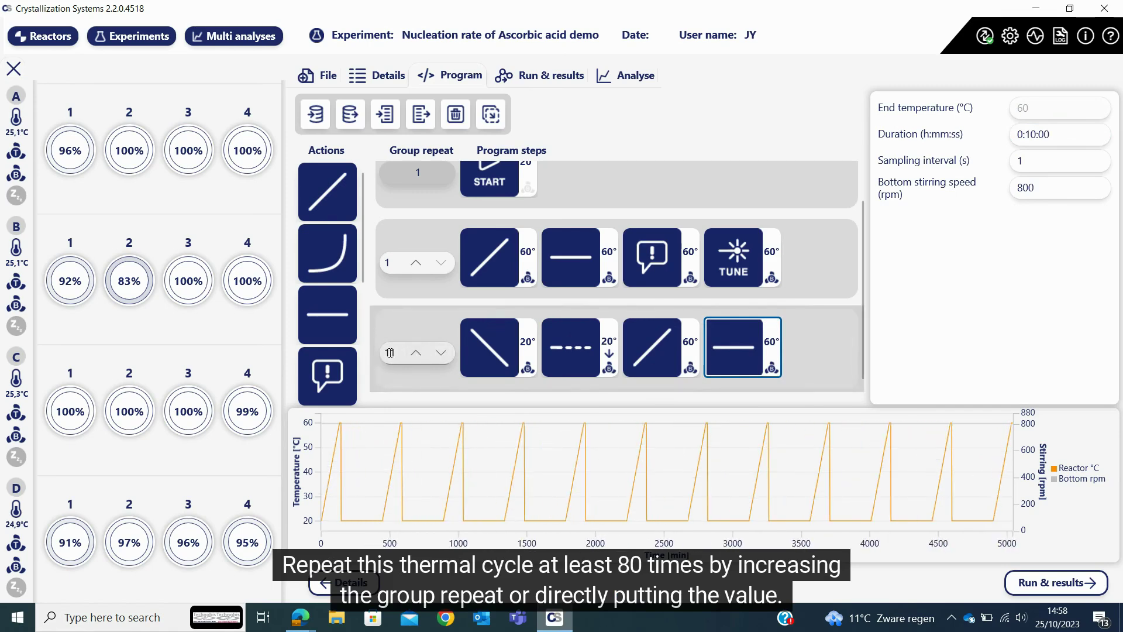
double_click(389, 352)
text(80)
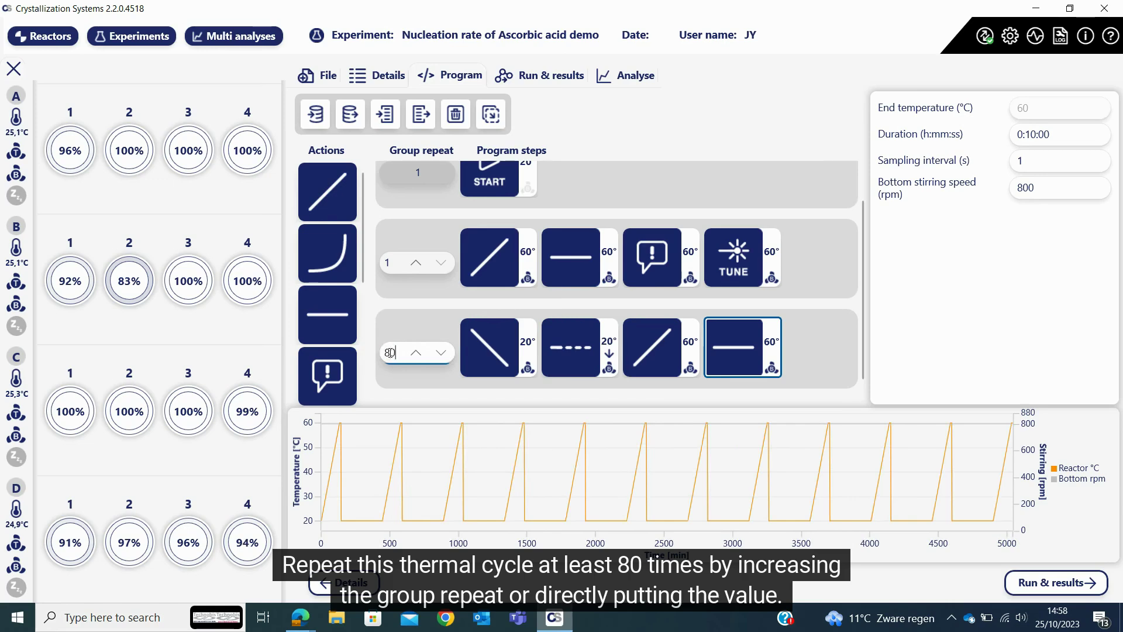
click(385, 456)
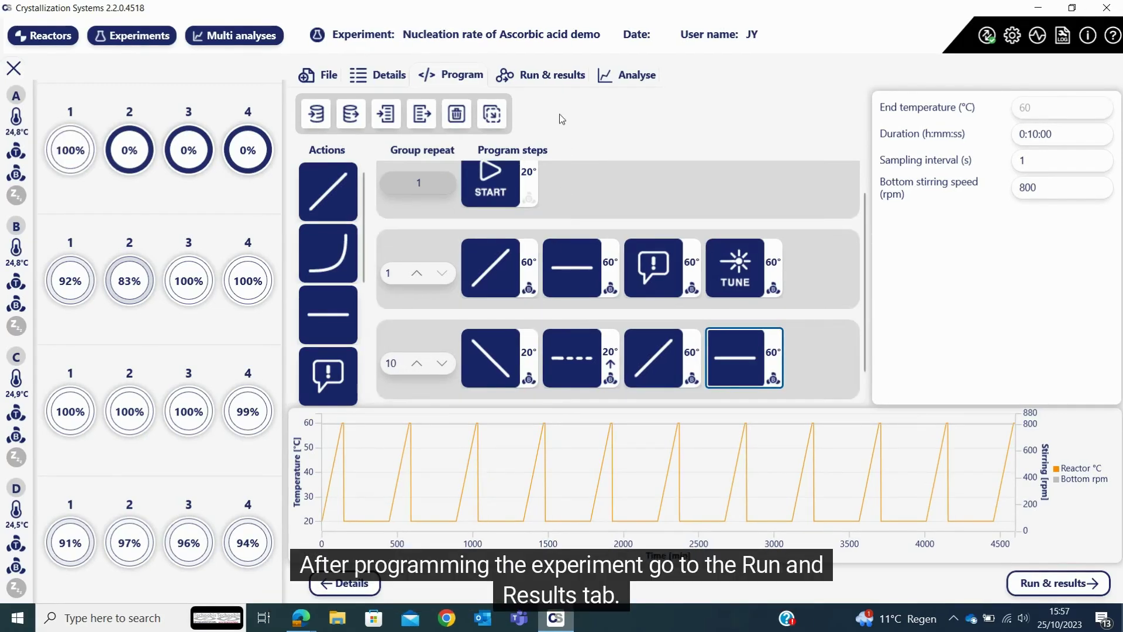
Start the program on Reactor A and open the finished test4 run's analysis
click(529, 75)
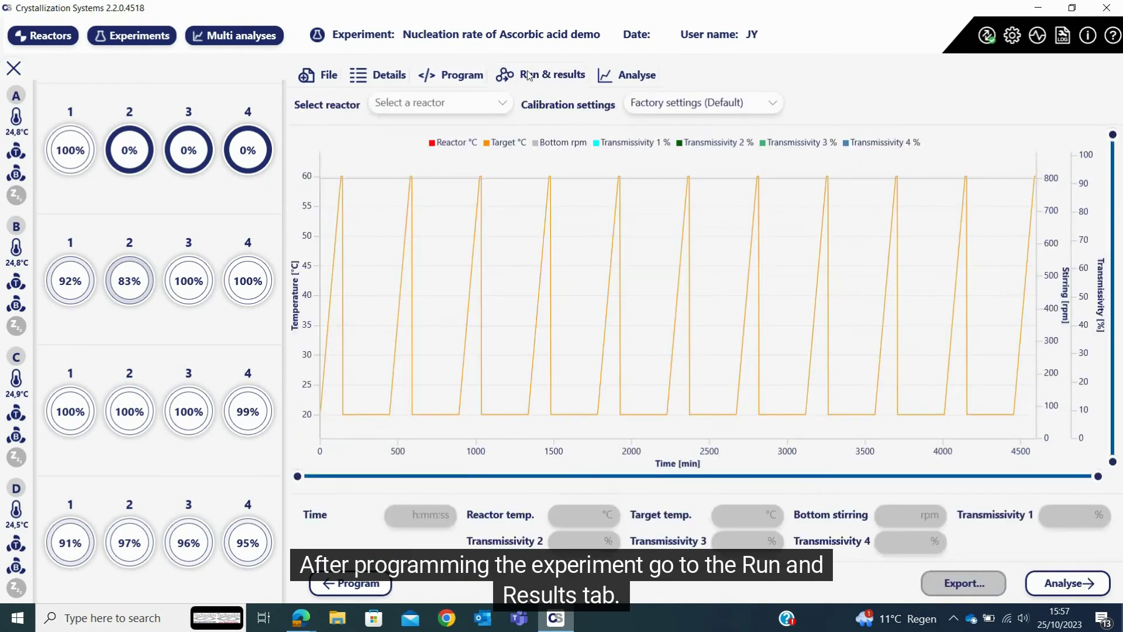
click(472, 108)
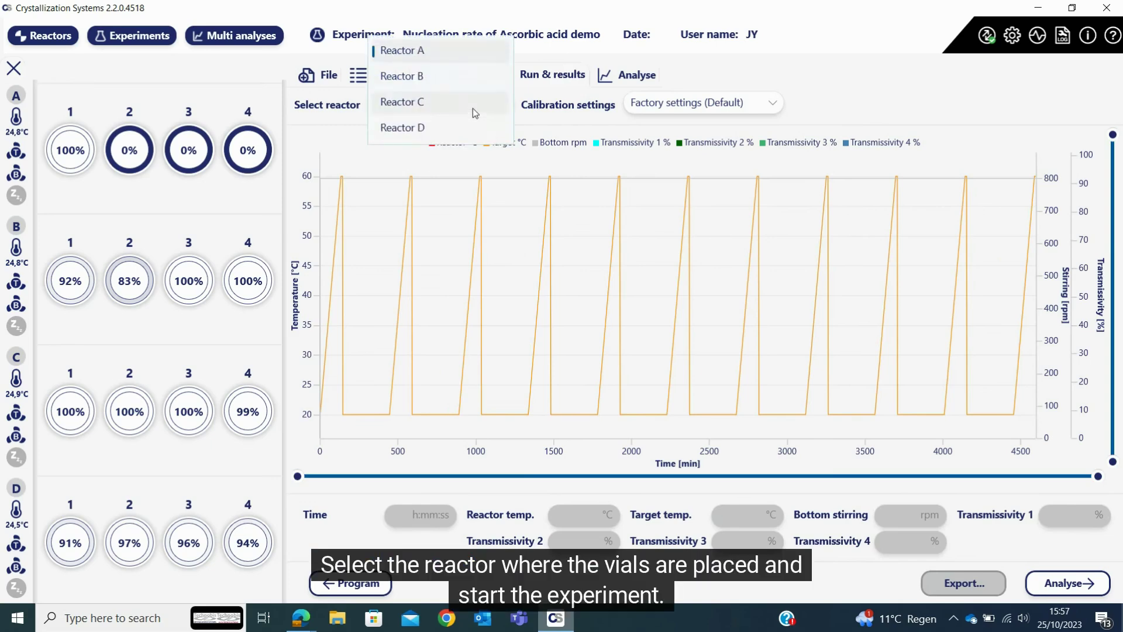
click(420, 54)
click(807, 104)
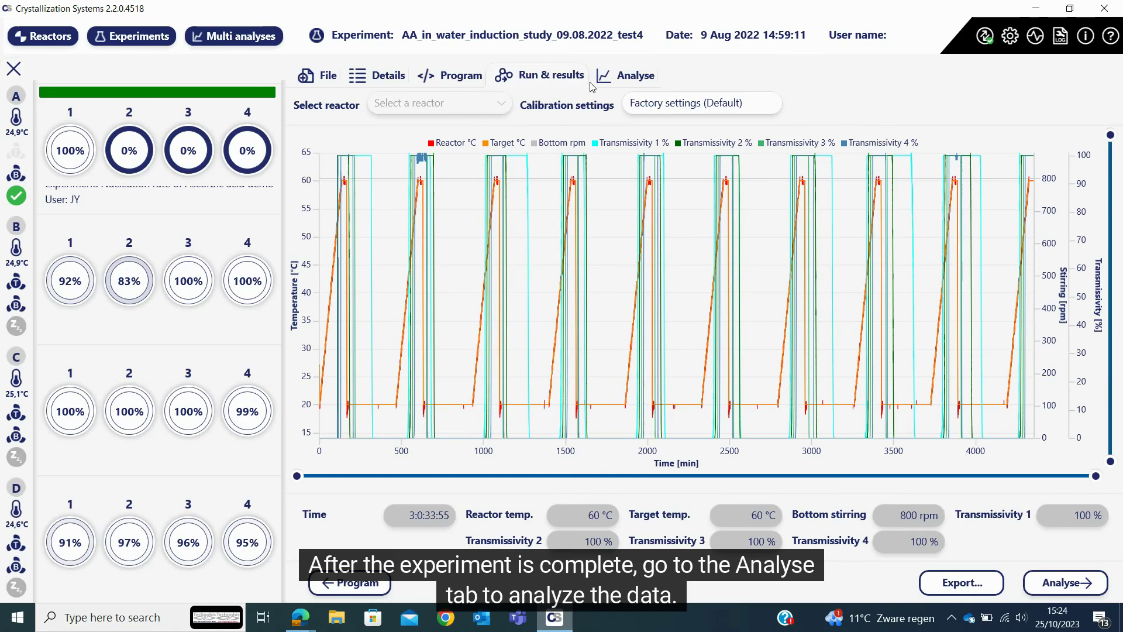
click(616, 80)
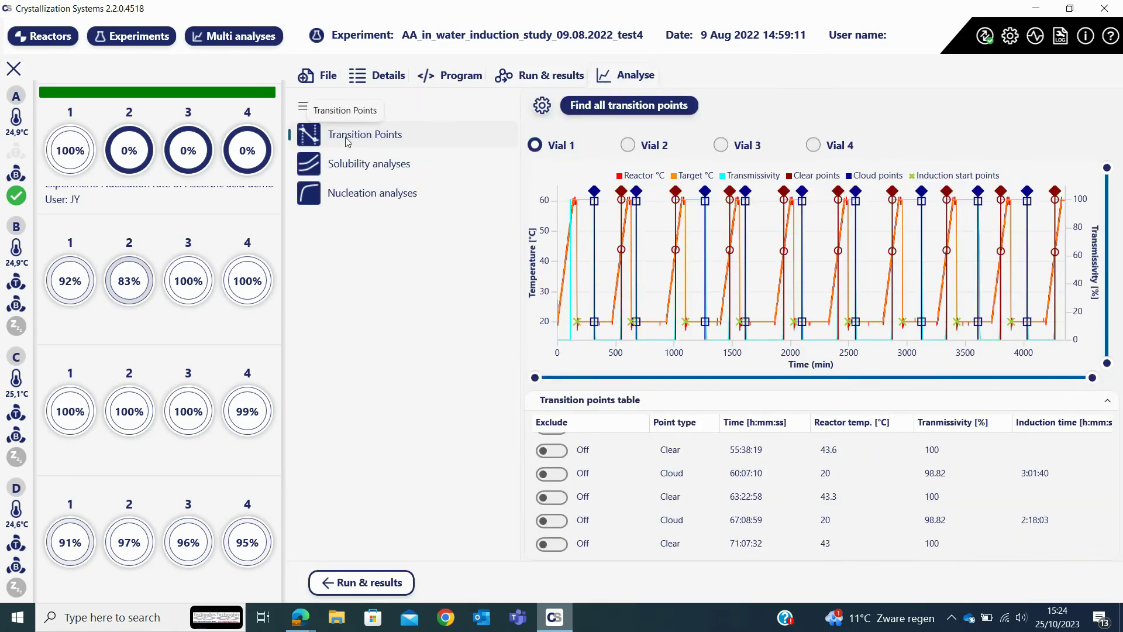
Try Legacy crystal clear detection, then return to Transmissivity with 100/99 % thresholds
click(309, 130)
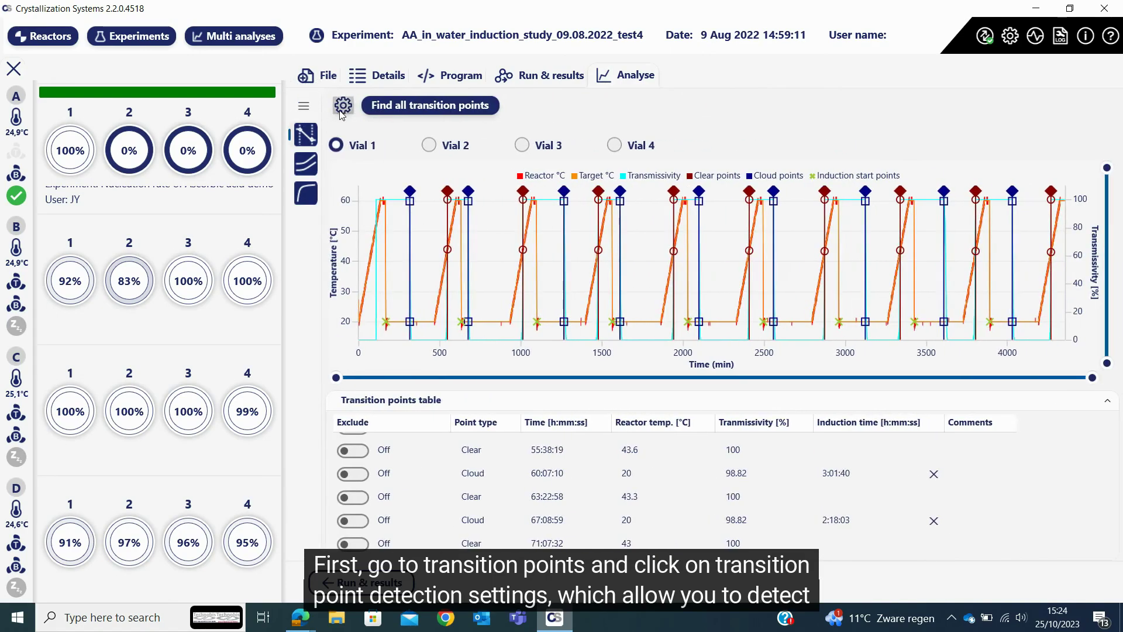
click(344, 106)
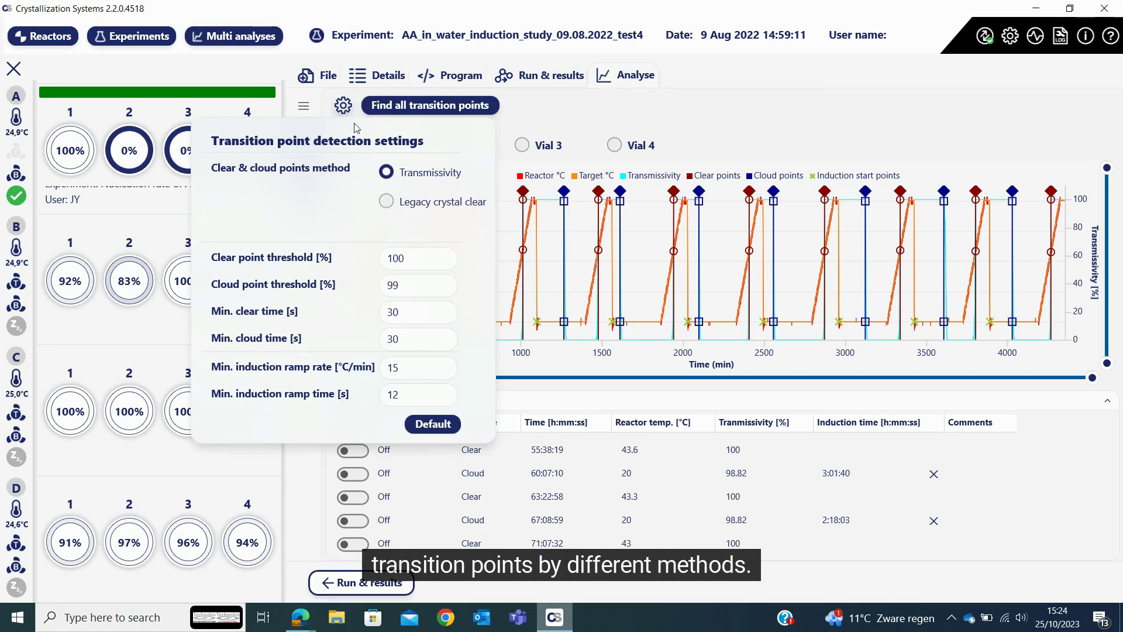
click(387, 202)
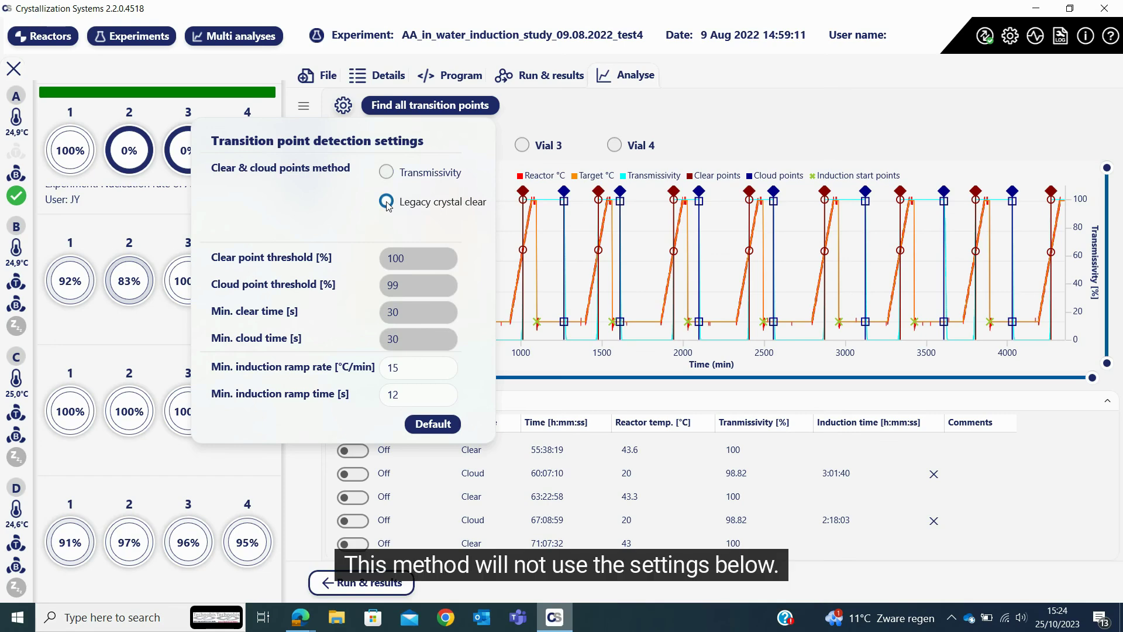
click(387, 173)
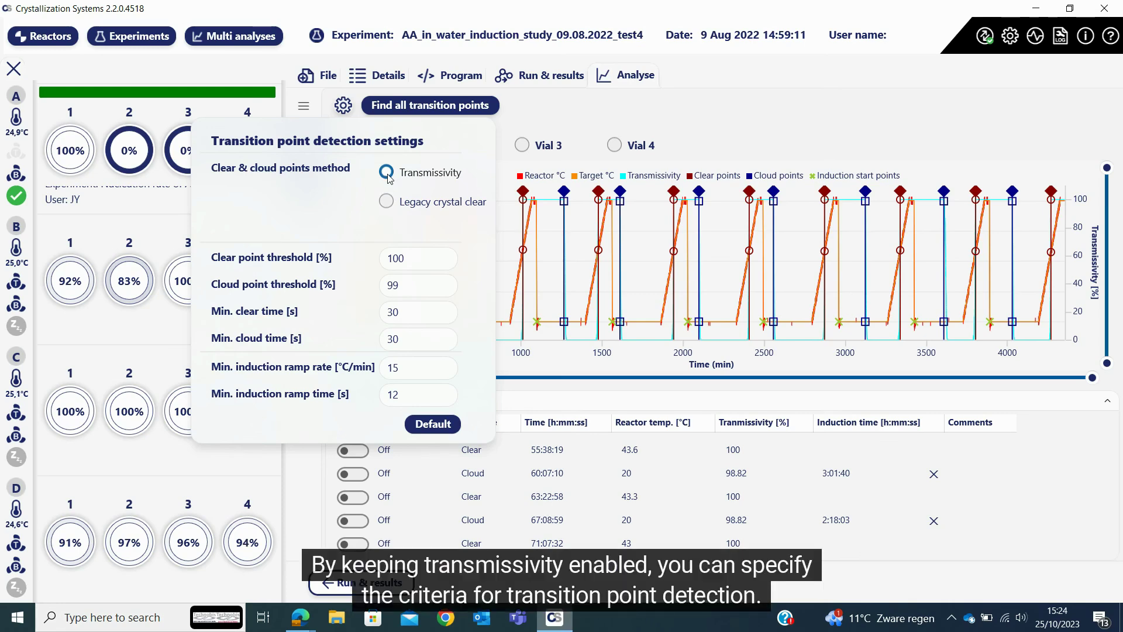
mouse_move(414, 255)
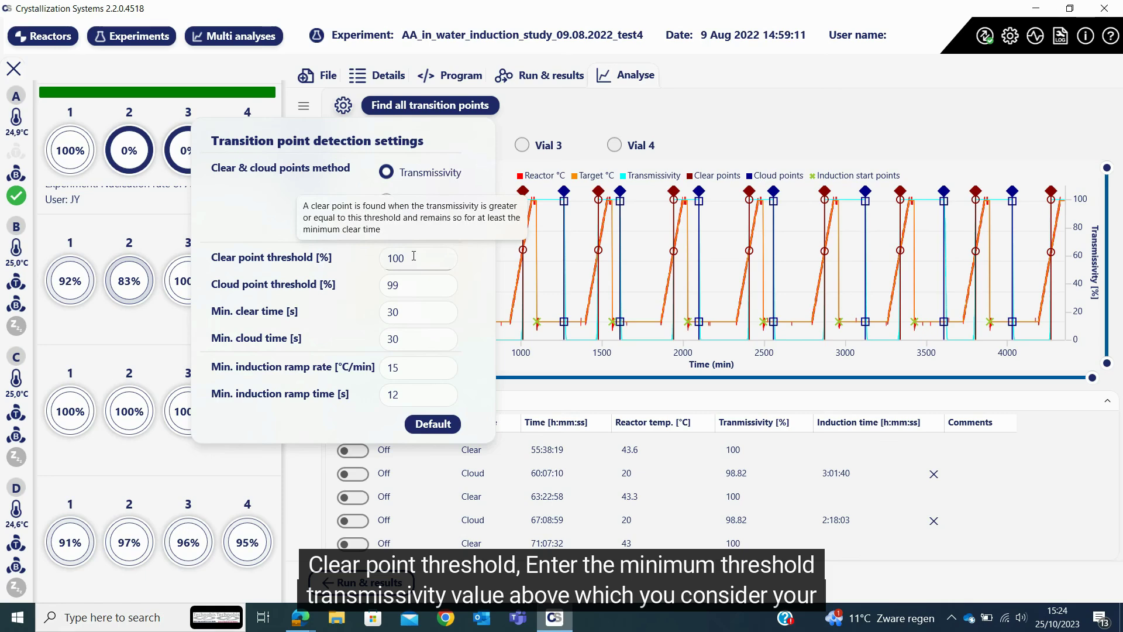
mouse_move(411, 286)
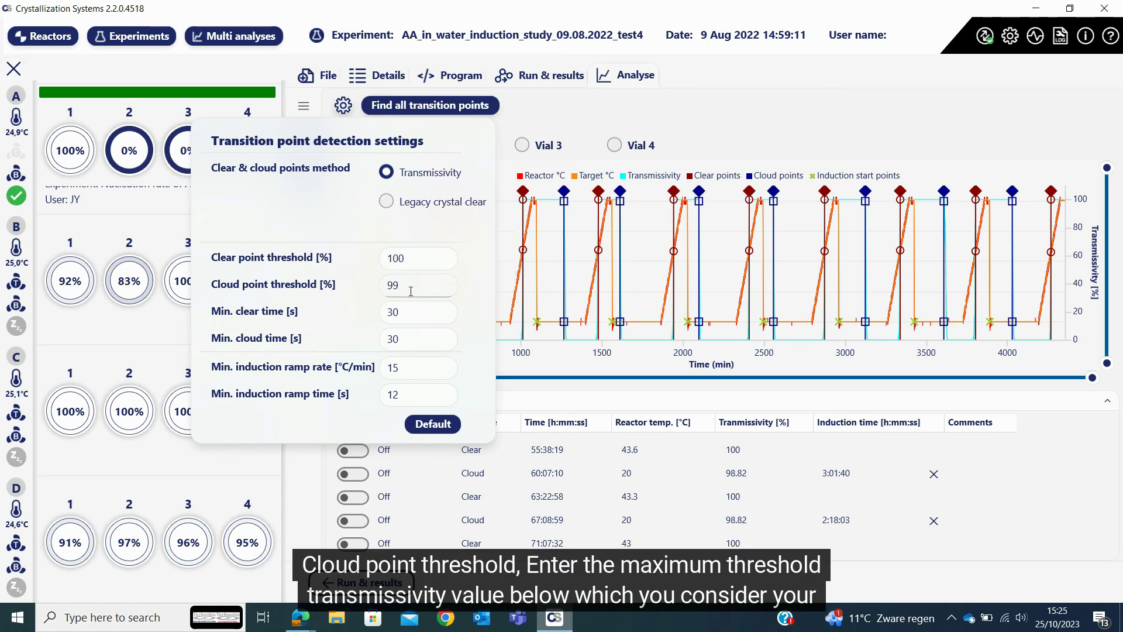
mouse_move(403, 313)
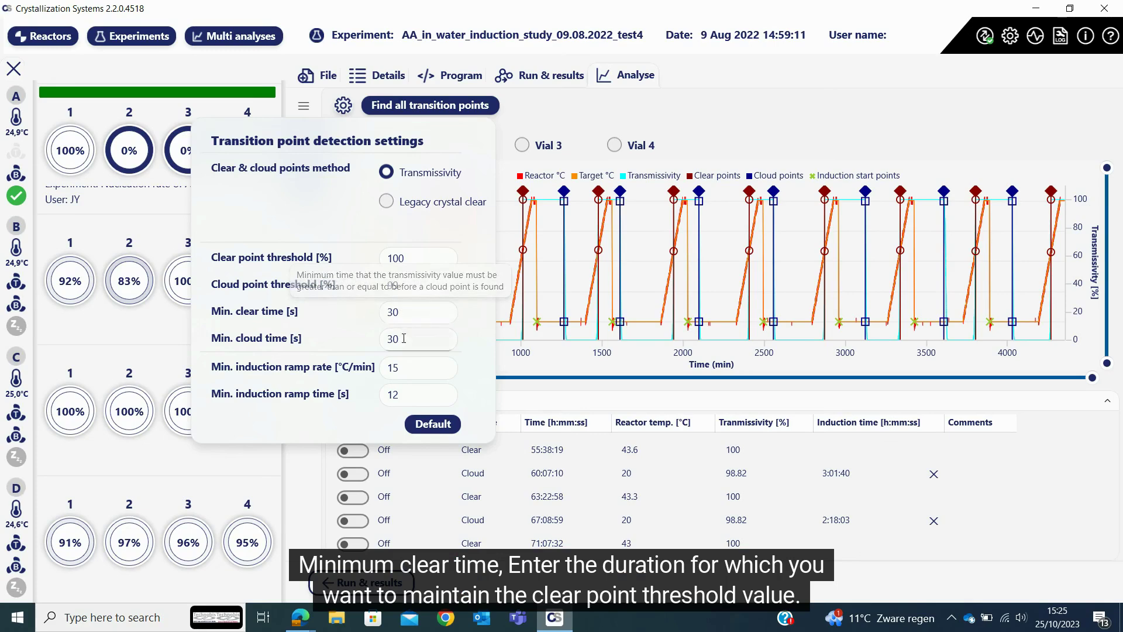
mouse_move(404, 345)
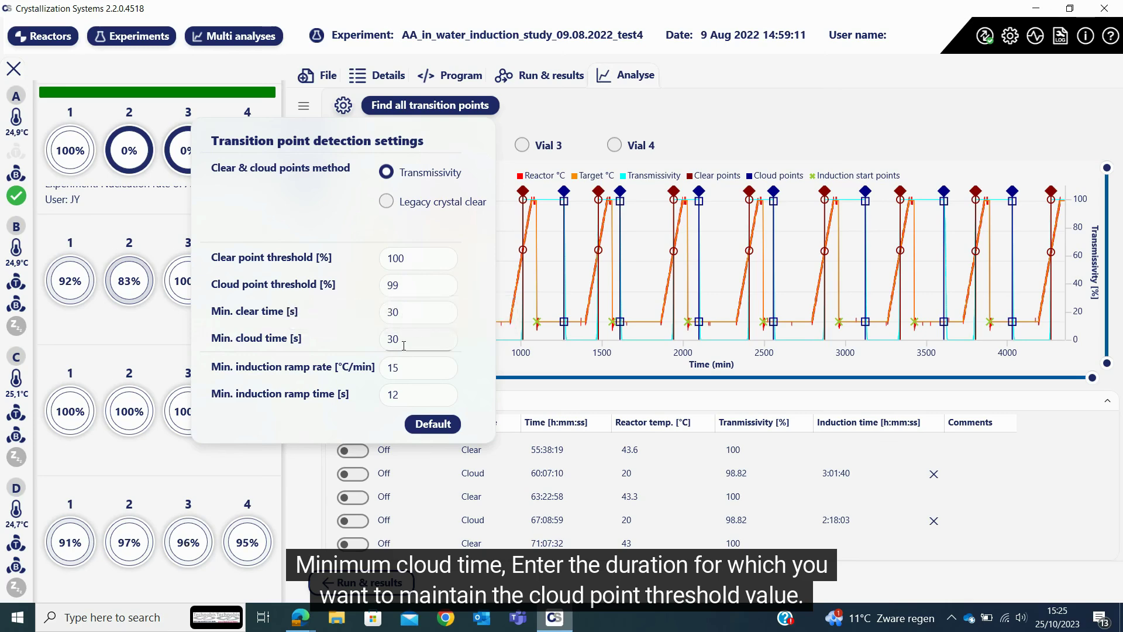
mouse_move(401, 375)
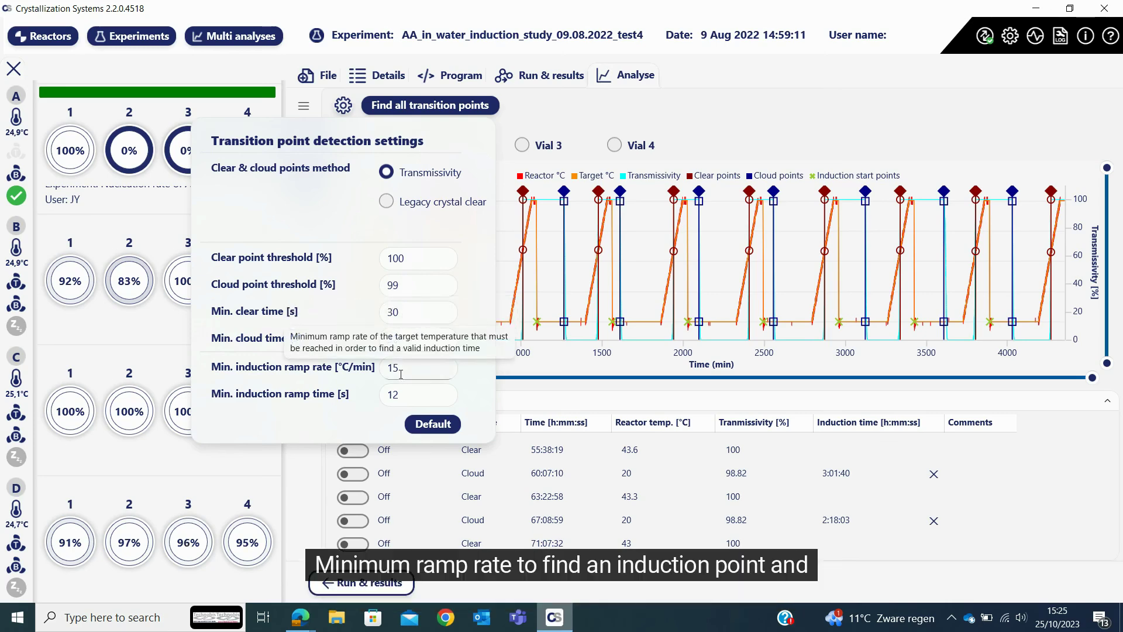
mouse_move(405, 397)
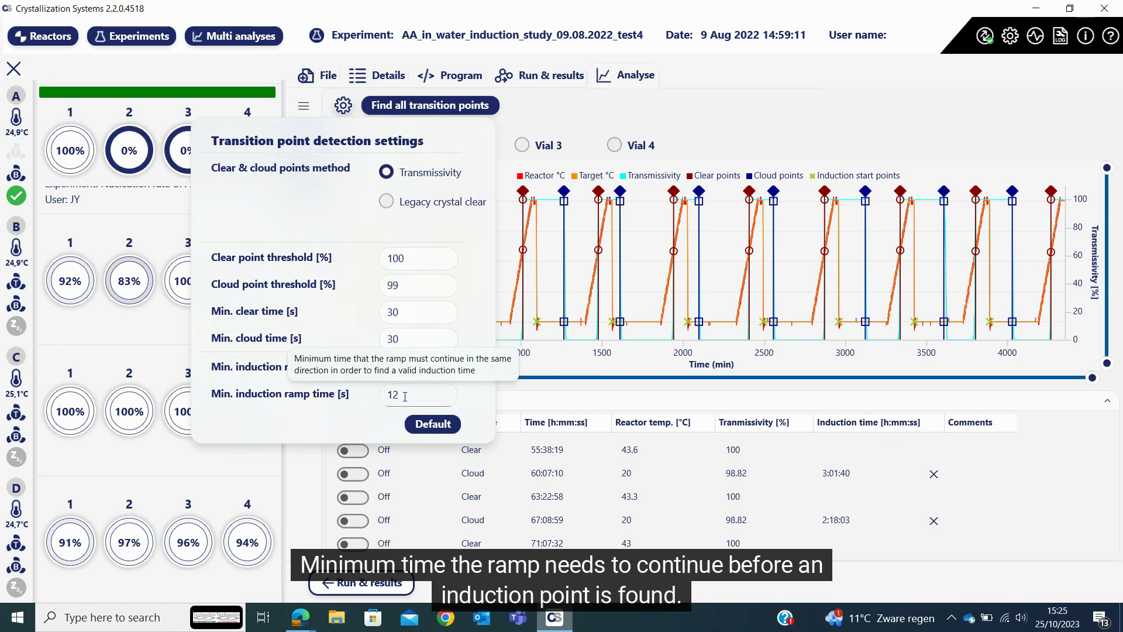
Recreate all transition points and delete Vial 1's pre-Tune clear point at 1:49:00
click(424, 108)
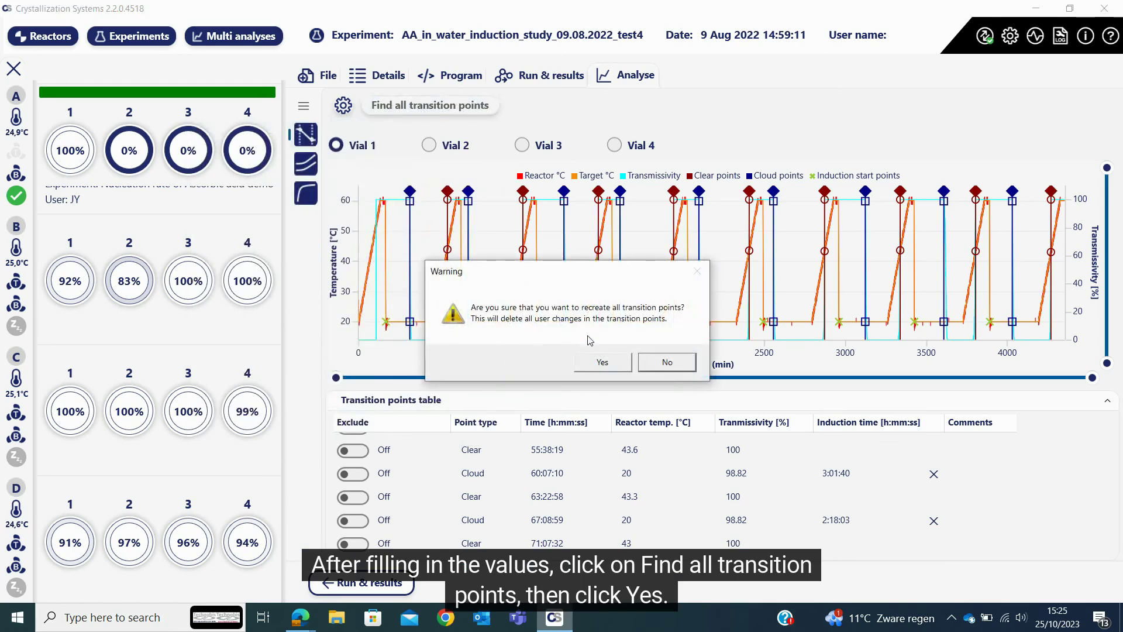
click(601, 363)
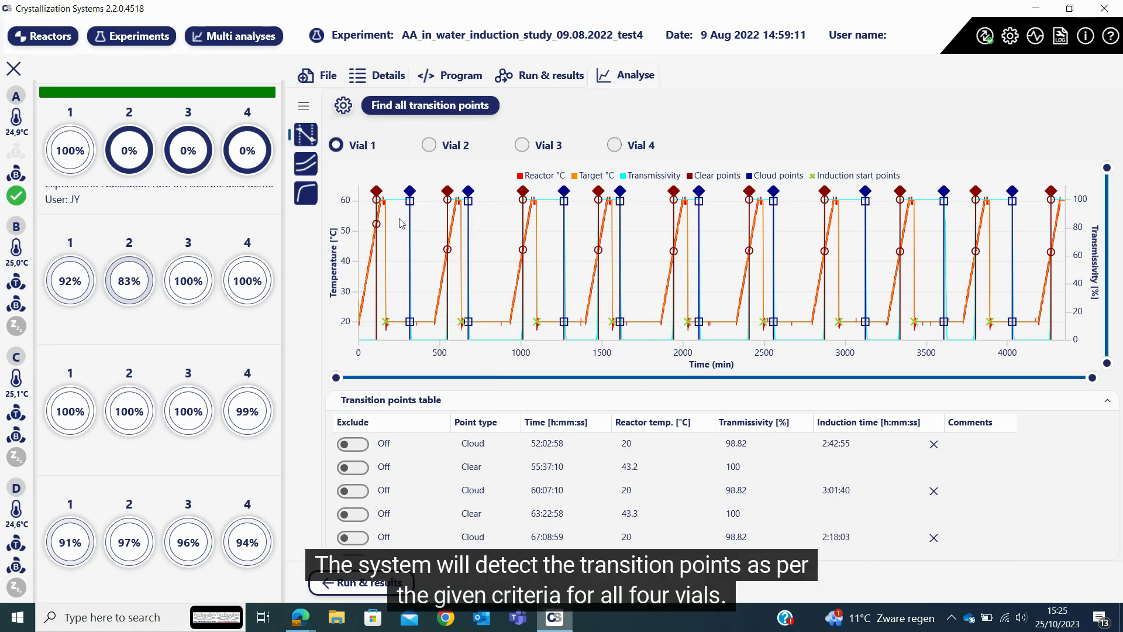
click(376, 190)
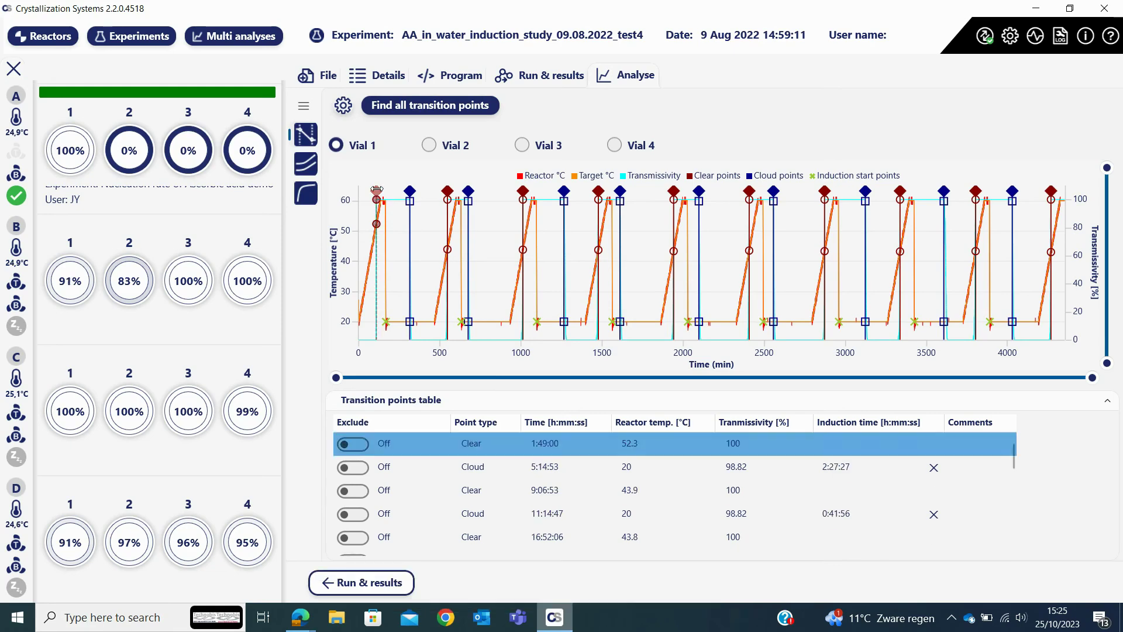
key(Delete)
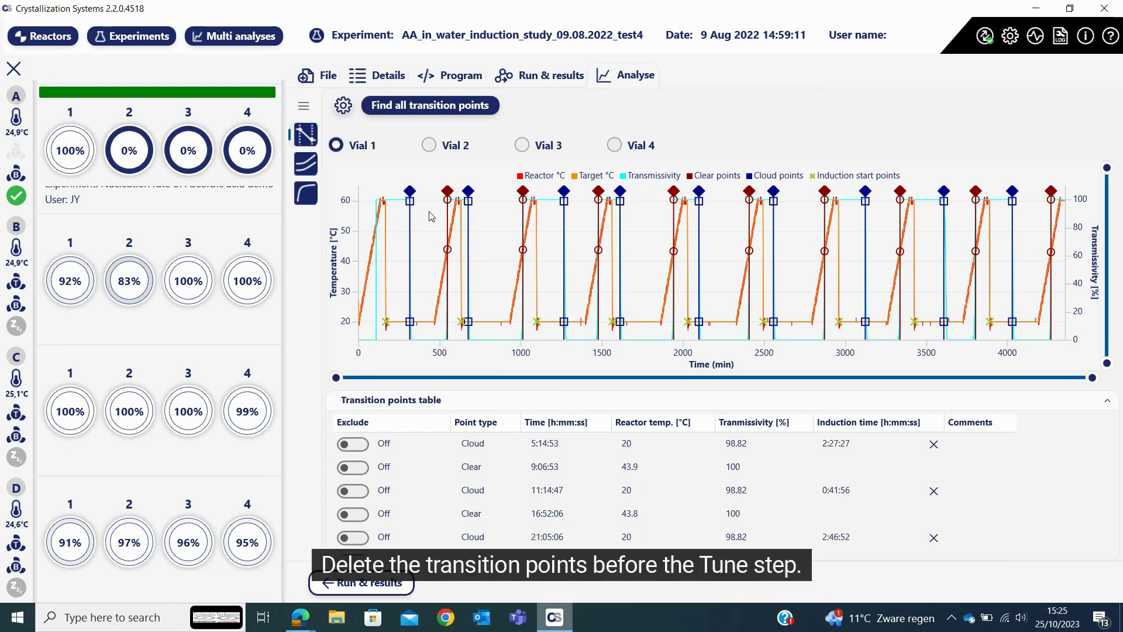
Zoom to 2300–4350 min and move the clear point to 55:37:10 (43.2 °C)
right_click(432, 216)
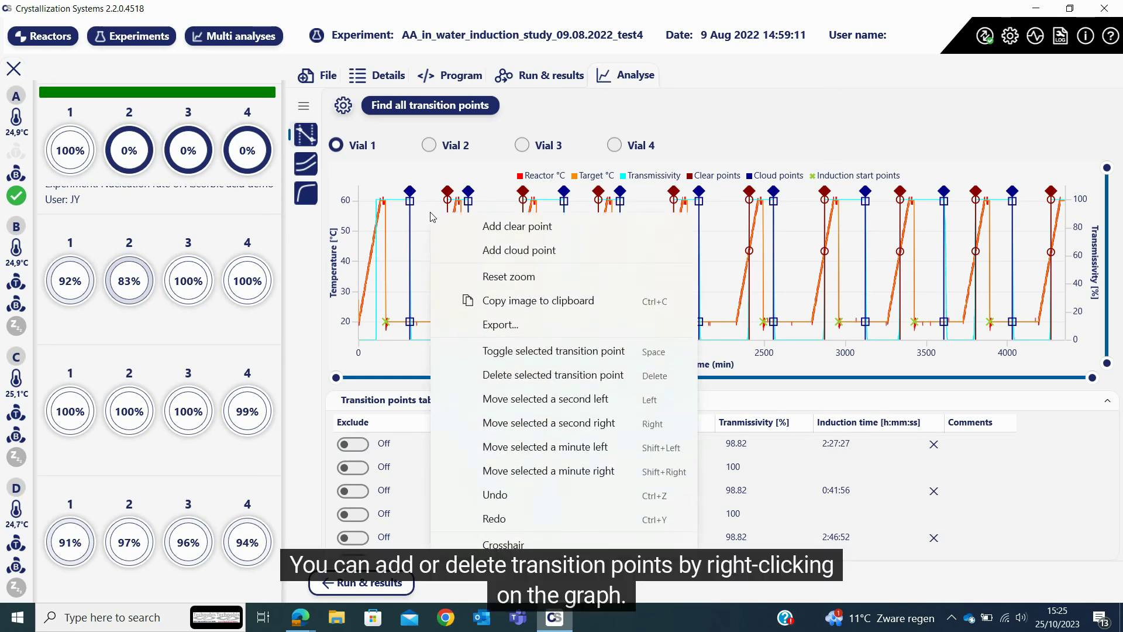
key(Escape)
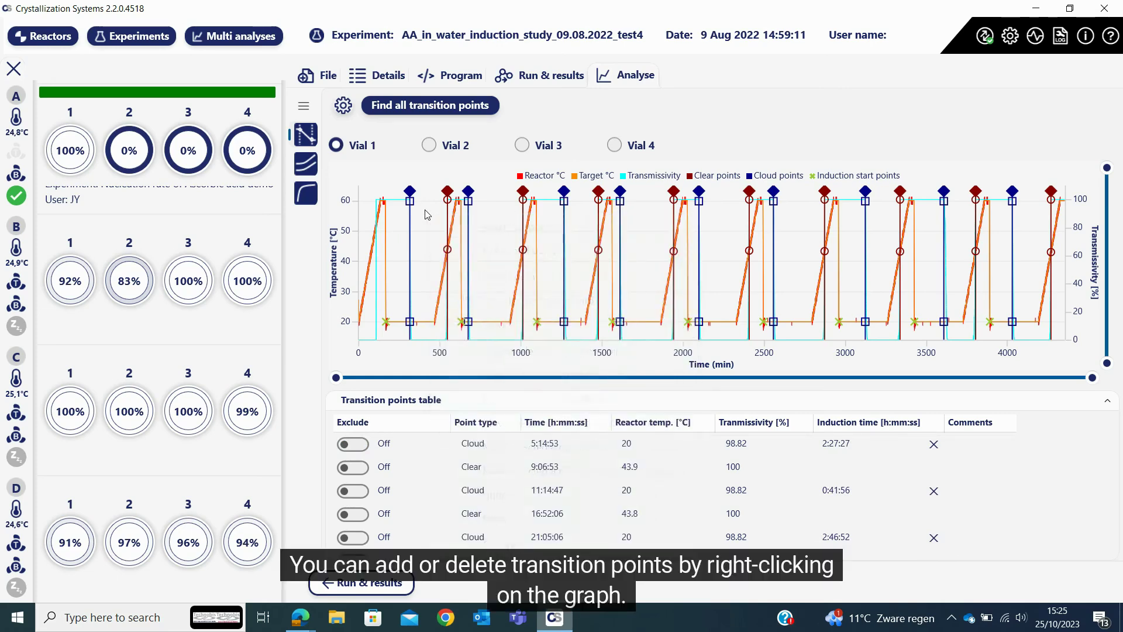
drag(337, 380, 926, 404)
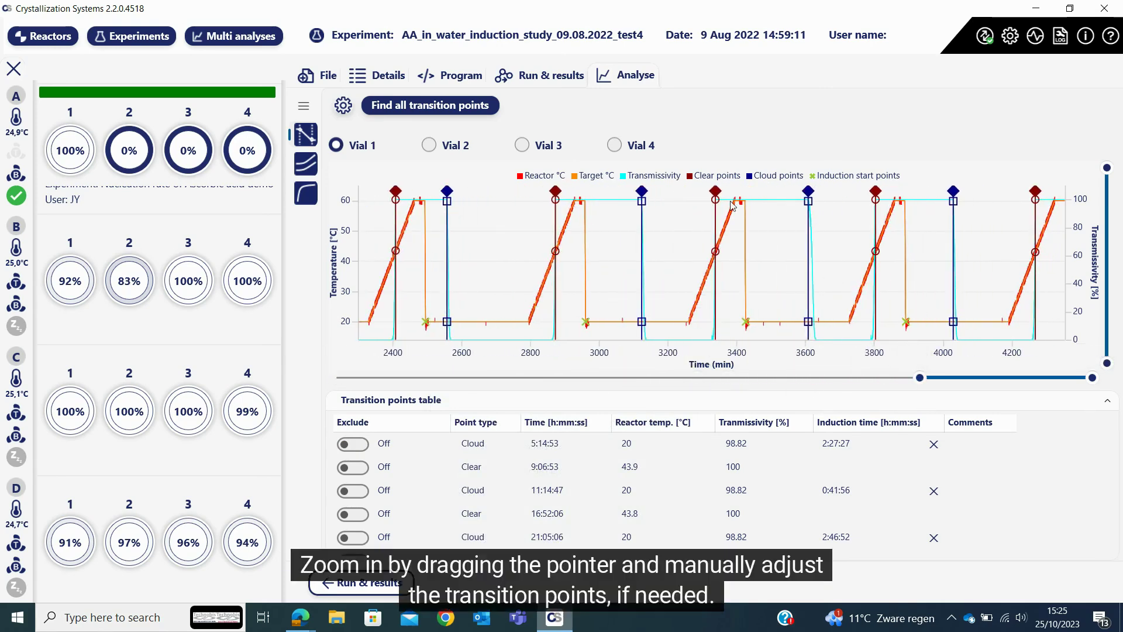
click(710, 192)
drag(708, 192, 714, 193)
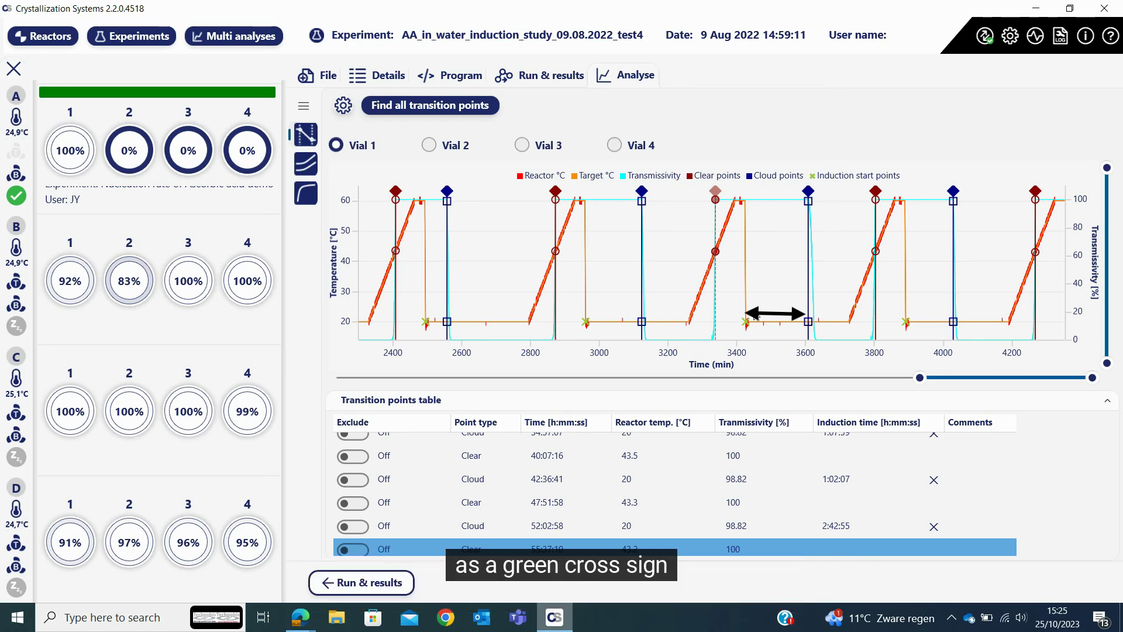
Toggle exclusion of the 60:07:10 cloud point off and back on
click(809, 316)
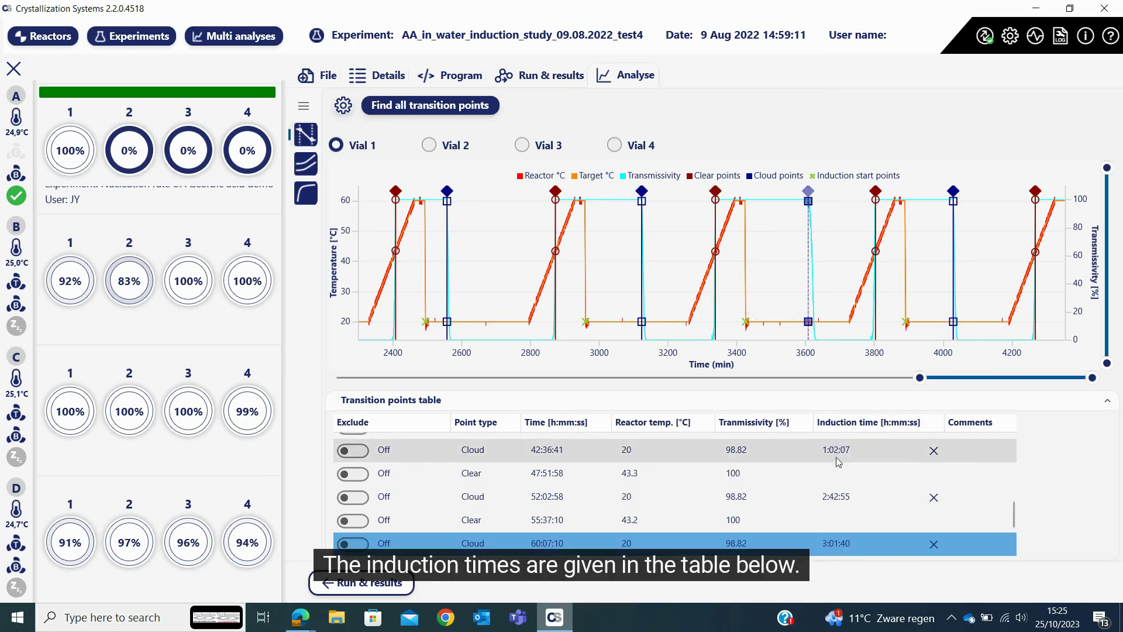
scroll(837, 453, down, 2)
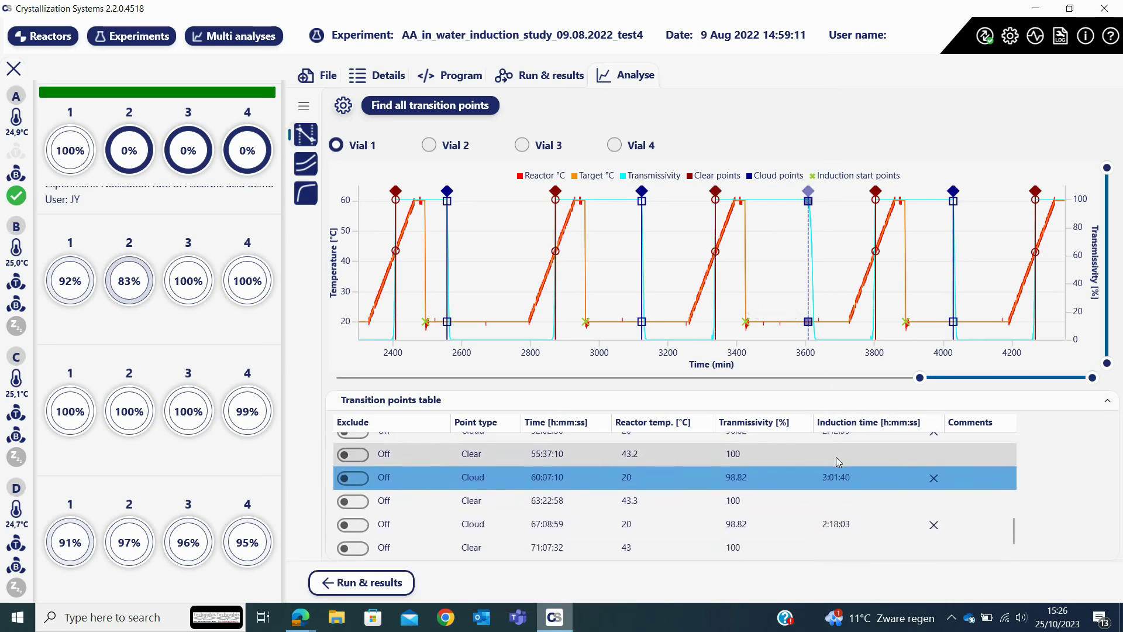
click(355, 479)
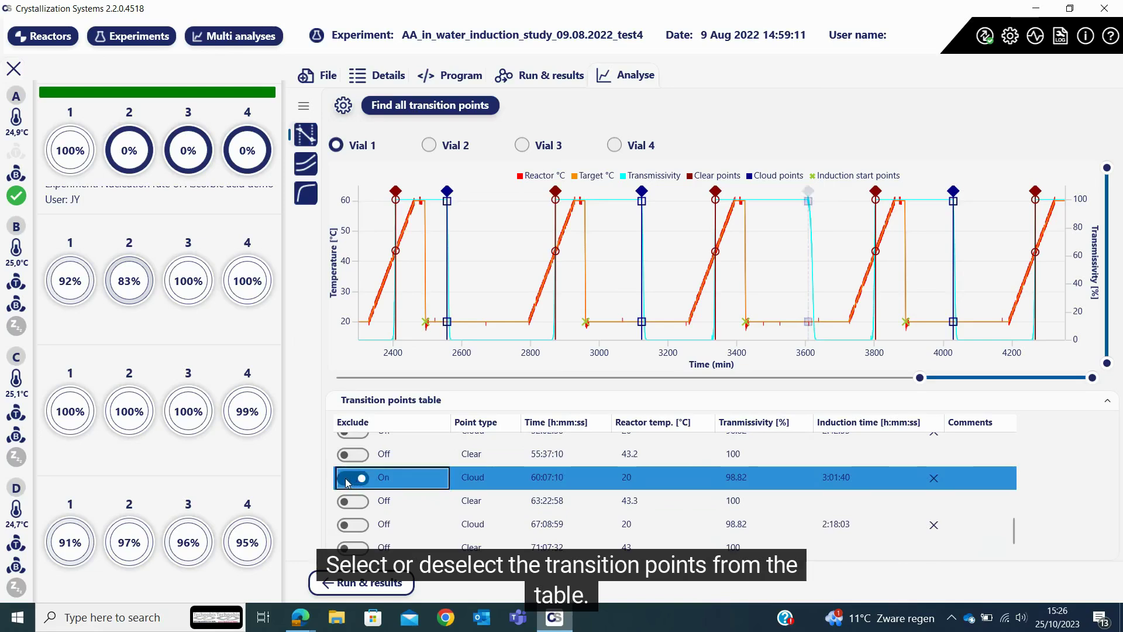
click(346, 479)
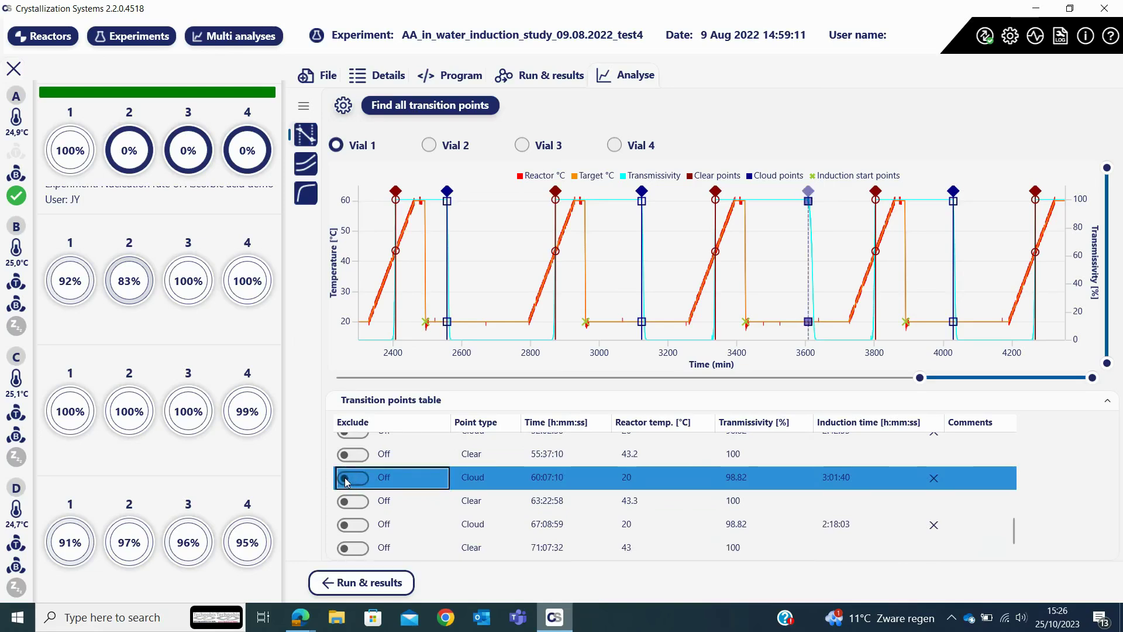
Review transition points for Vials 2, 3 and 4, then return to Vial 1
click(450, 147)
click(520, 146)
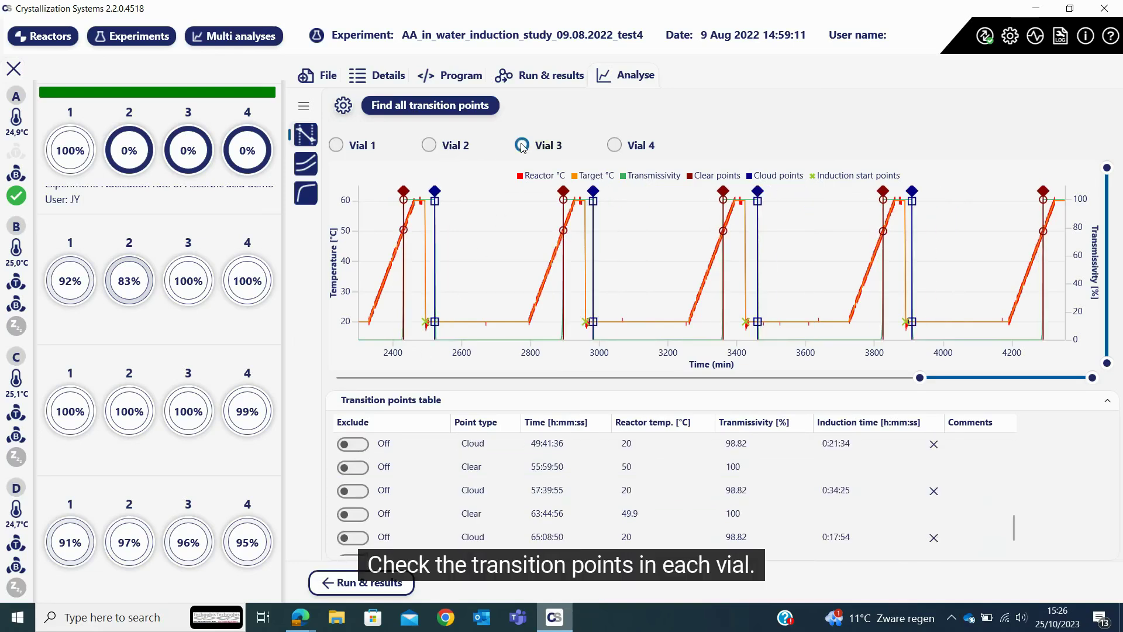
click(616, 146)
click(337, 145)
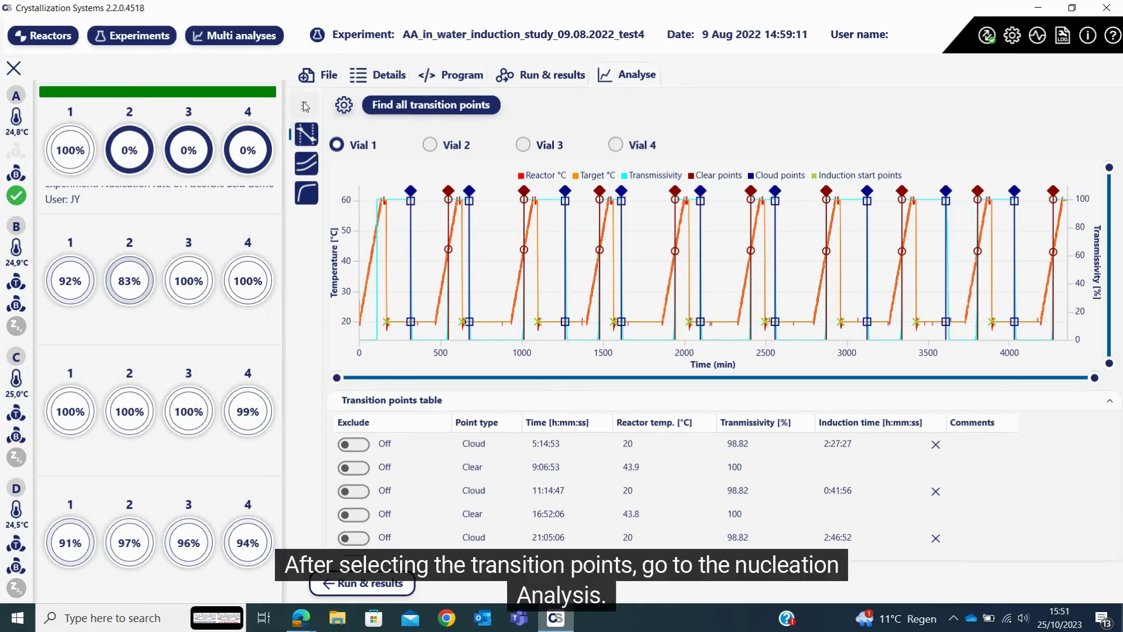
click(304, 105)
Show Nucleation analyses with the A 4089.36, B 1.84681 nucleation rate fit
click(355, 194)
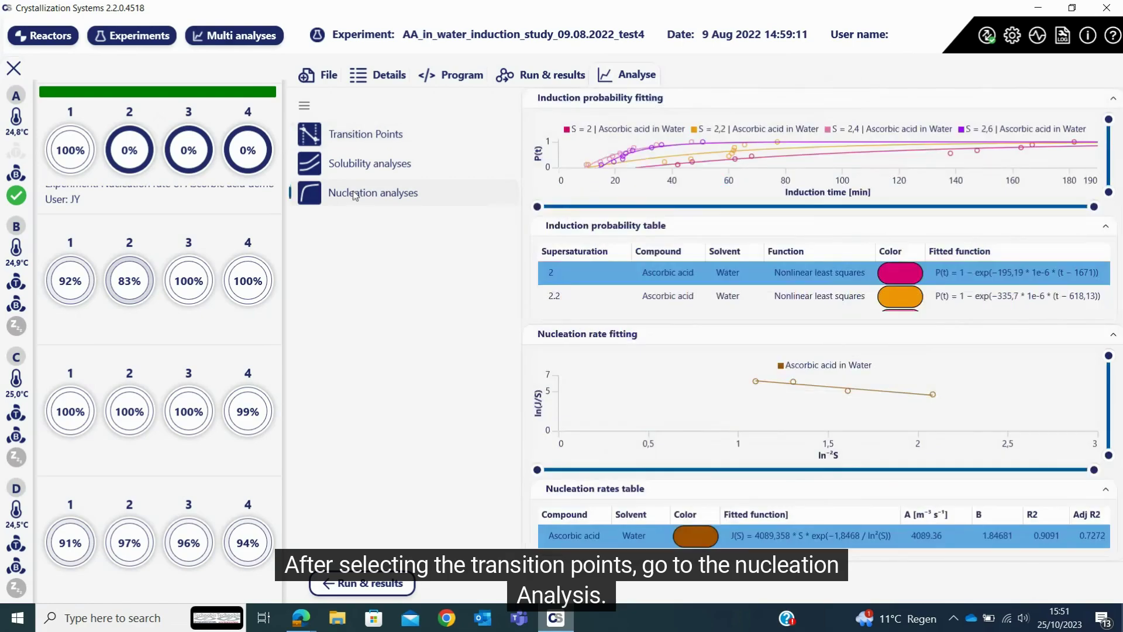
click(305, 106)
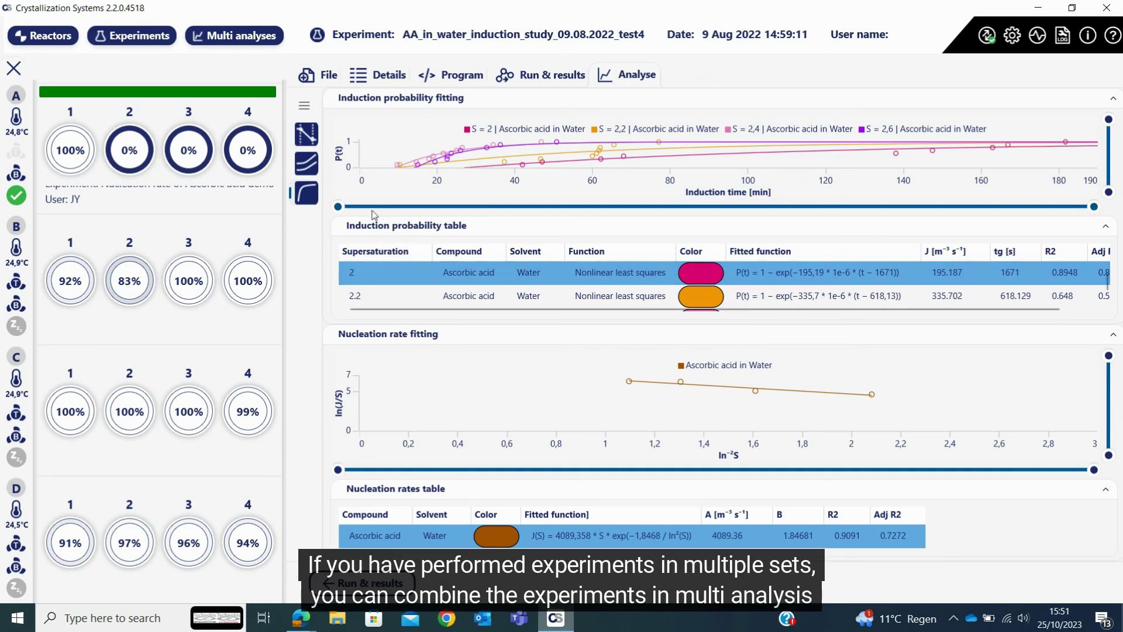
Load the AA_in_water multi-analysis and view its six experiments' solubility curves
click(246, 37)
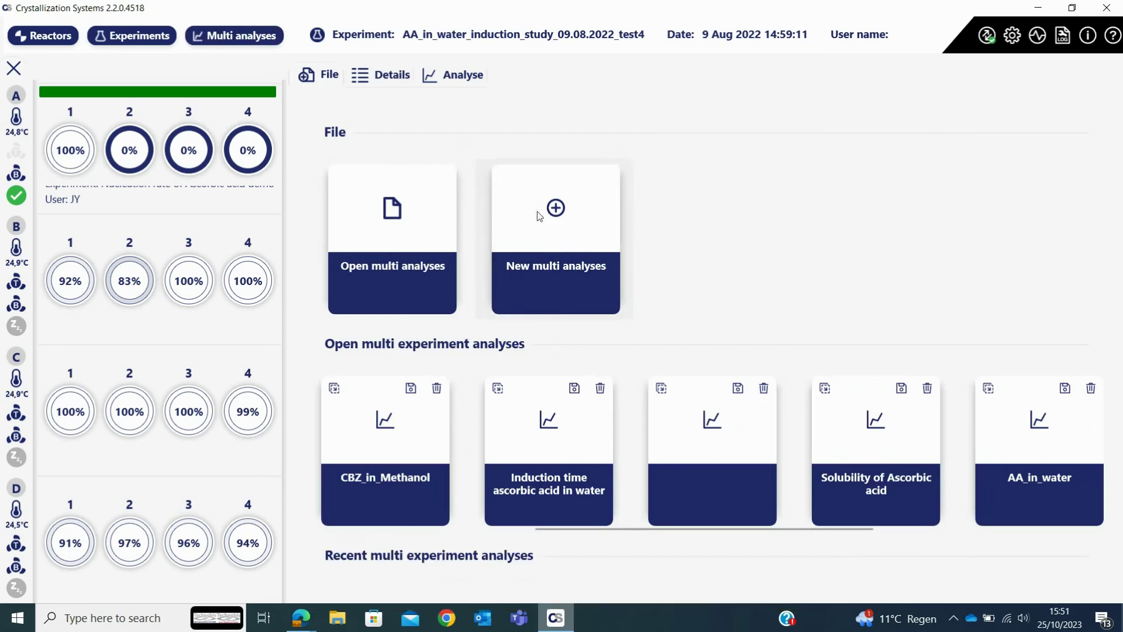
click(412, 215)
click(251, 125)
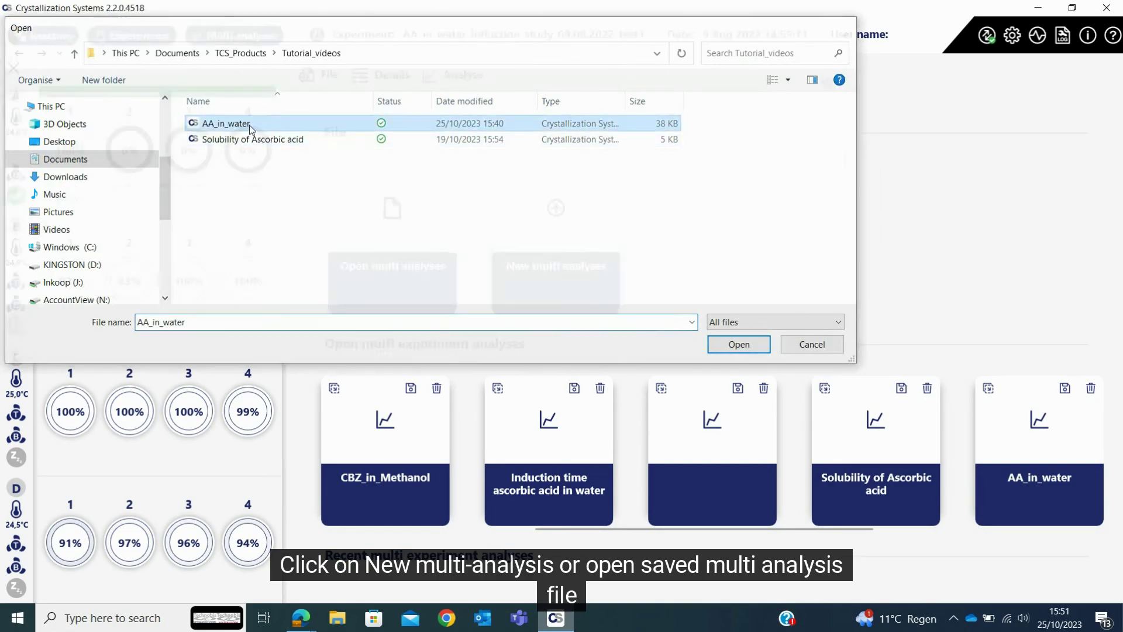
double_click(249, 125)
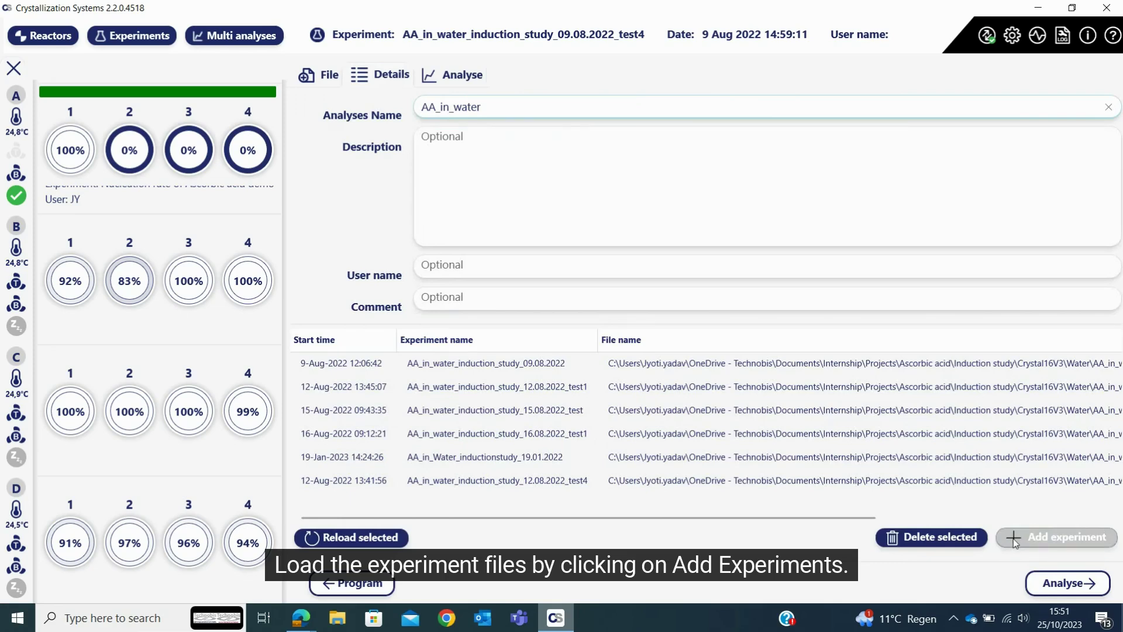
click(448, 79)
Open the combined nucleation analyses and collapse the analysis list to widen the chart
click(304, 106)
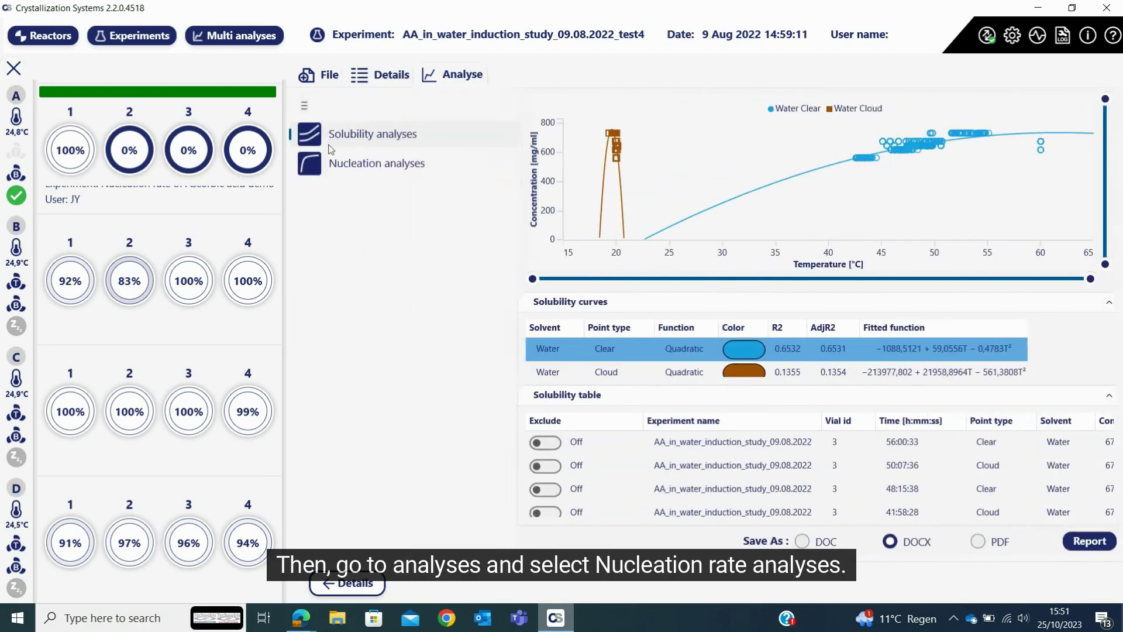
click(333, 167)
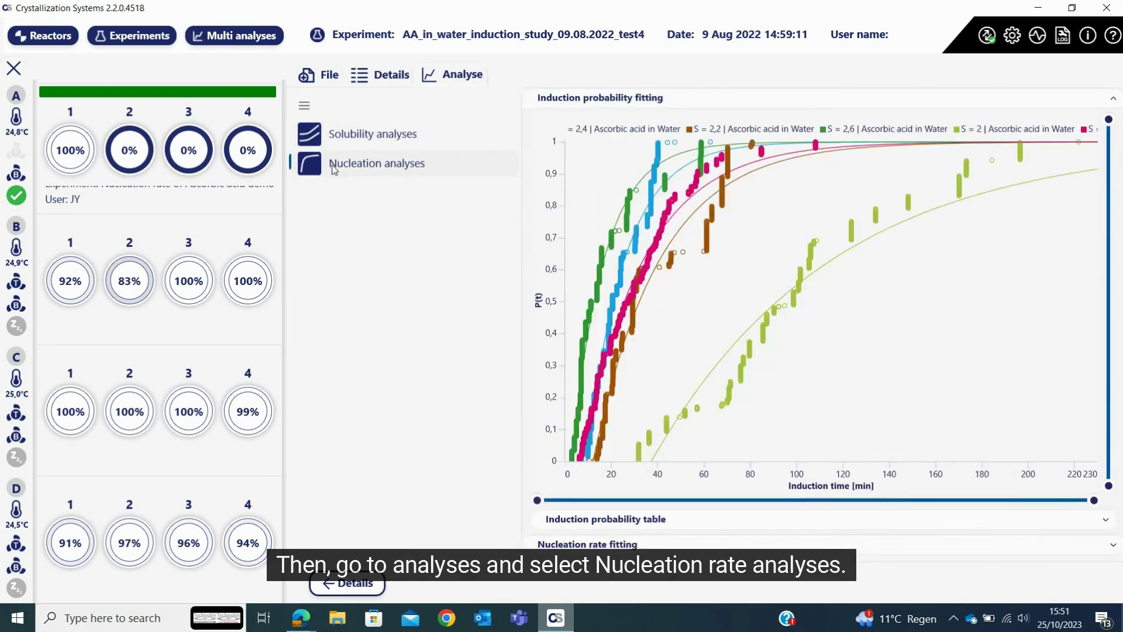
click(304, 108)
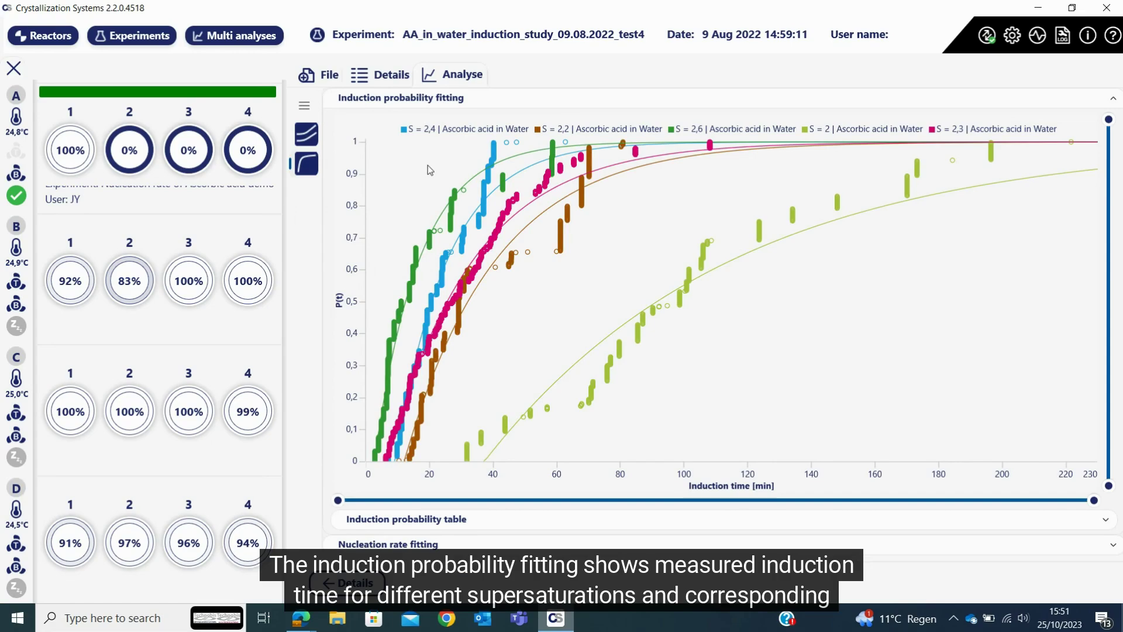
Toggle the S = 2,4 curve, zoom P(t) to low probabilities, reset the zoom, and expand the induction probability table
click(445, 131)
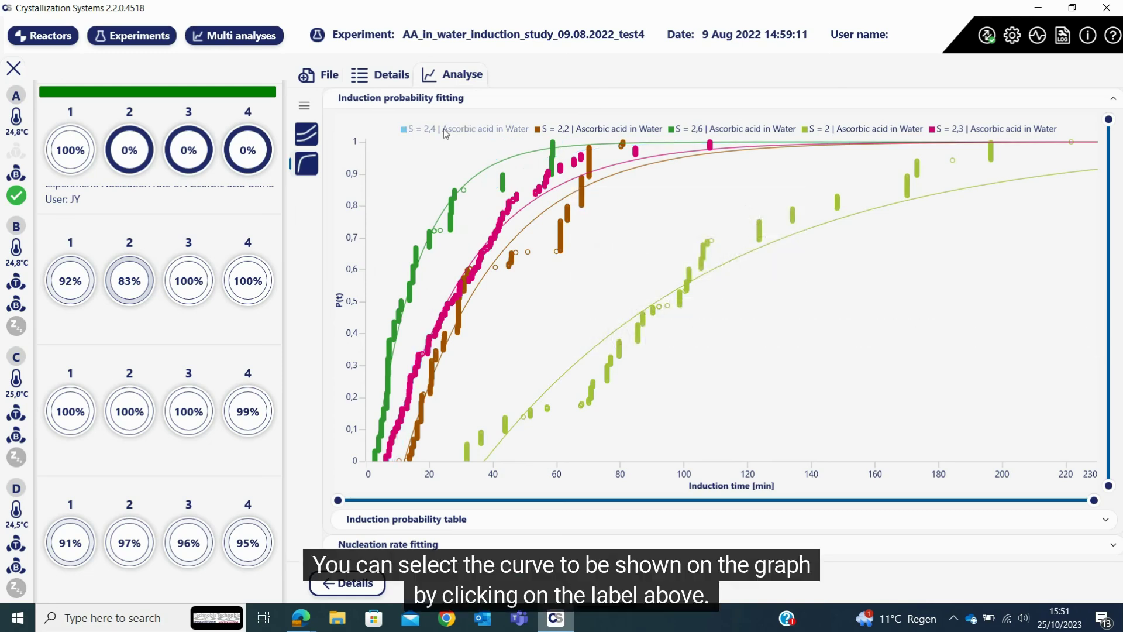
click(446, 131)
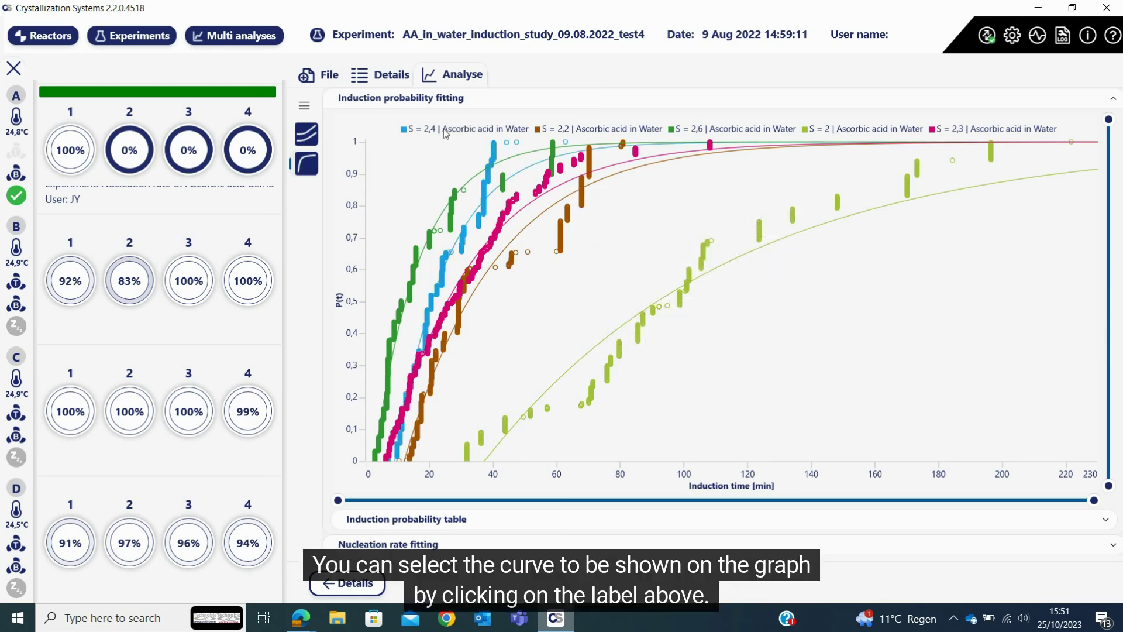
drag(1109, 119, 1097, 410)
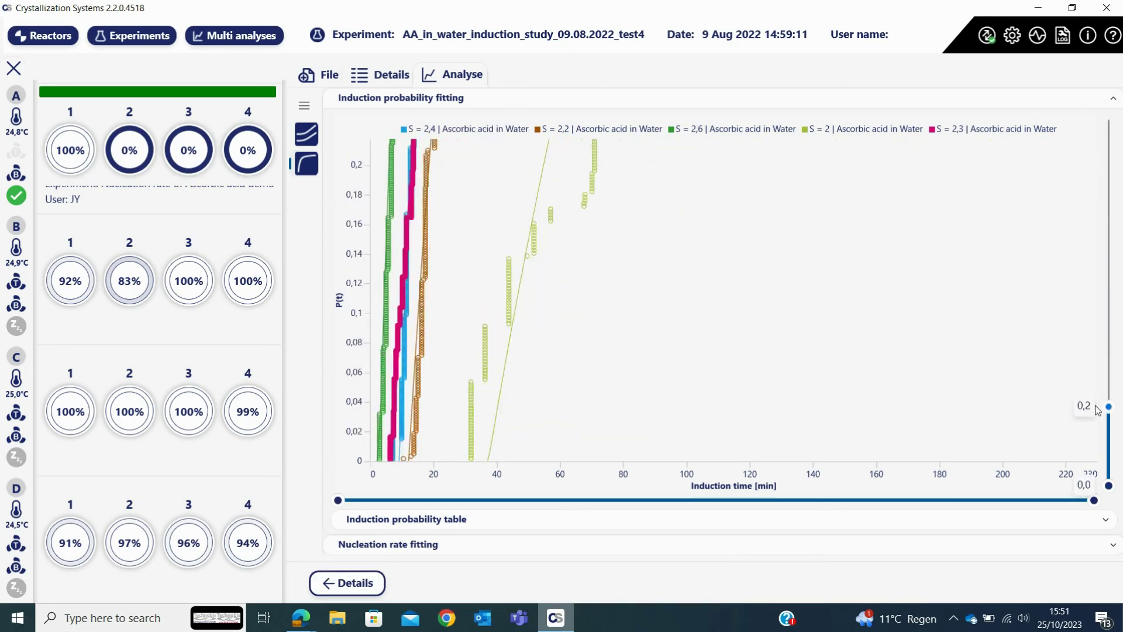
right_click(650, 280)
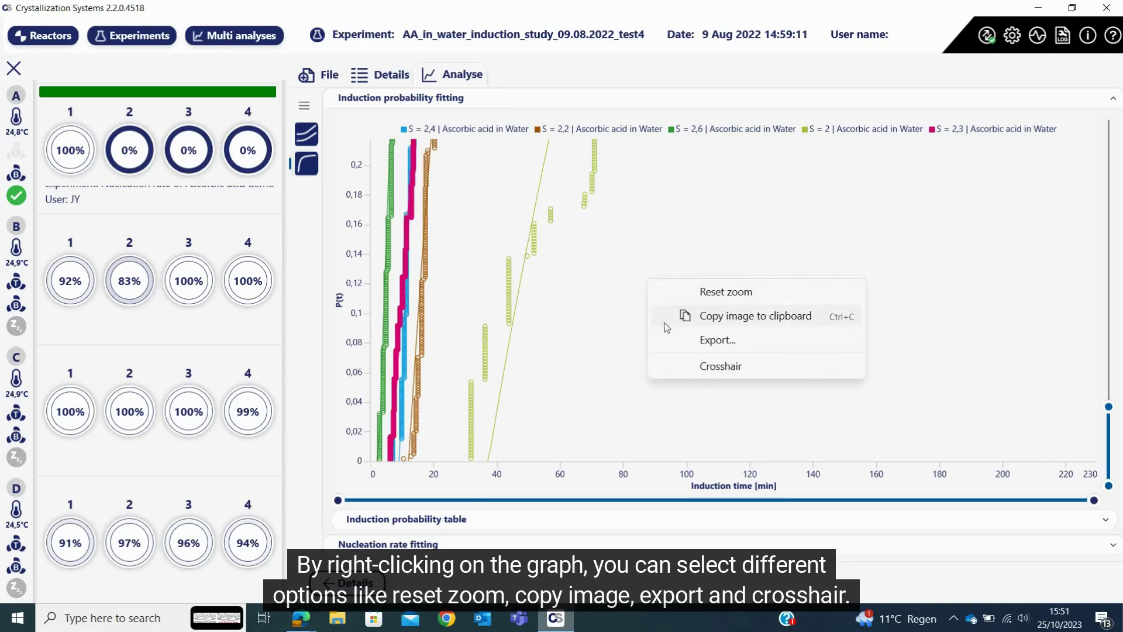
click(678, 291)
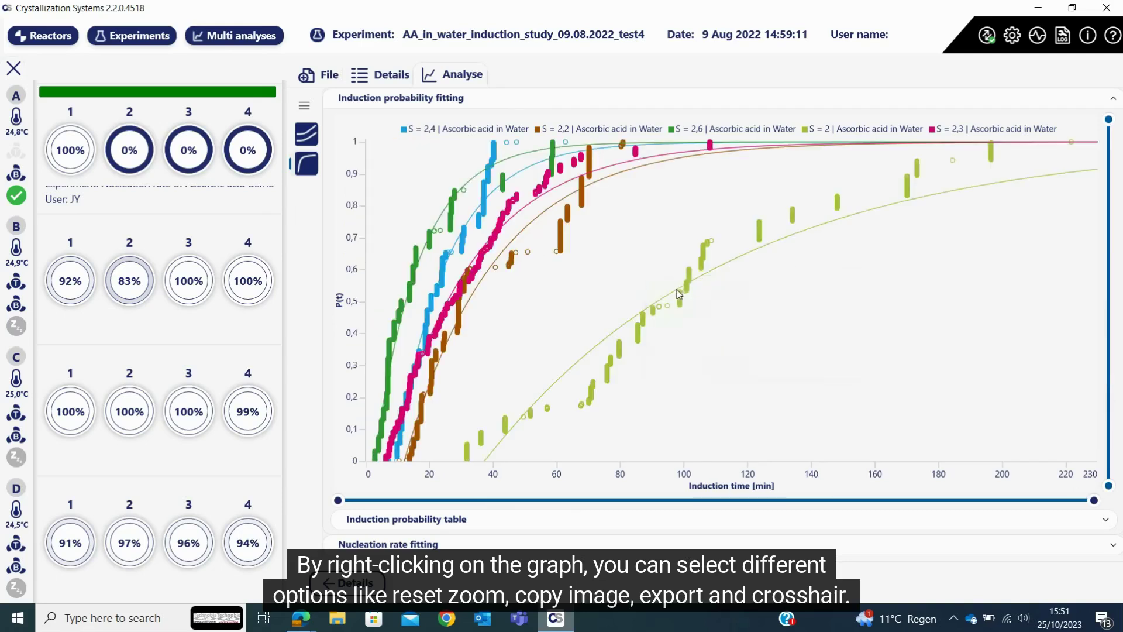
click(456, 517)
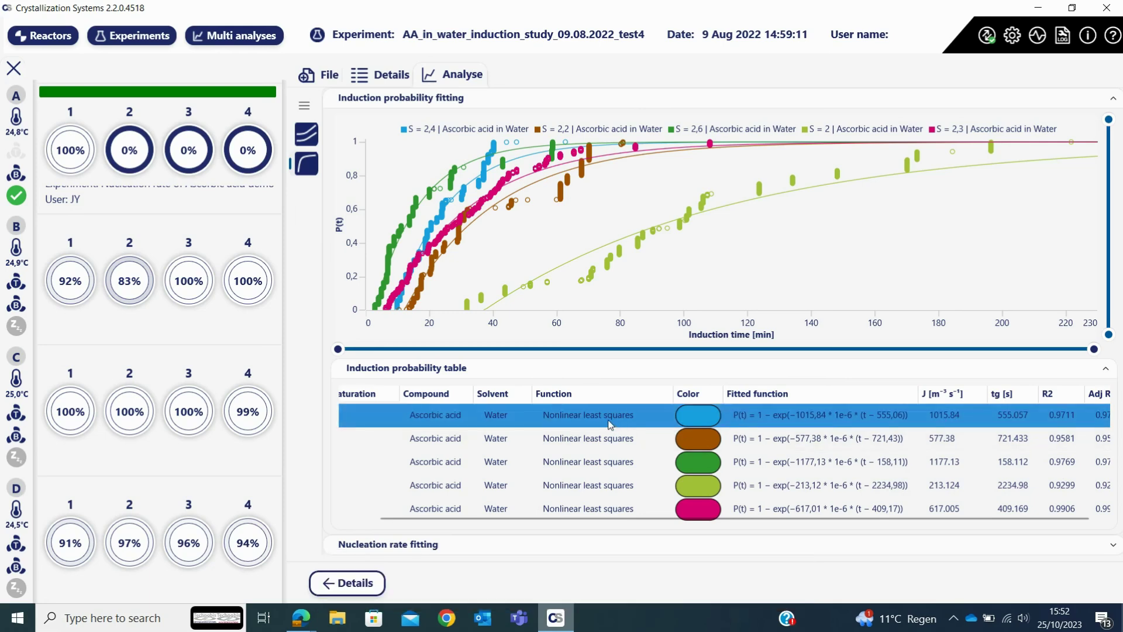
Keep Nonlinear least squares as the first curve's fitting function and leave its colour blue
click(608, 423)
click(608, 422)
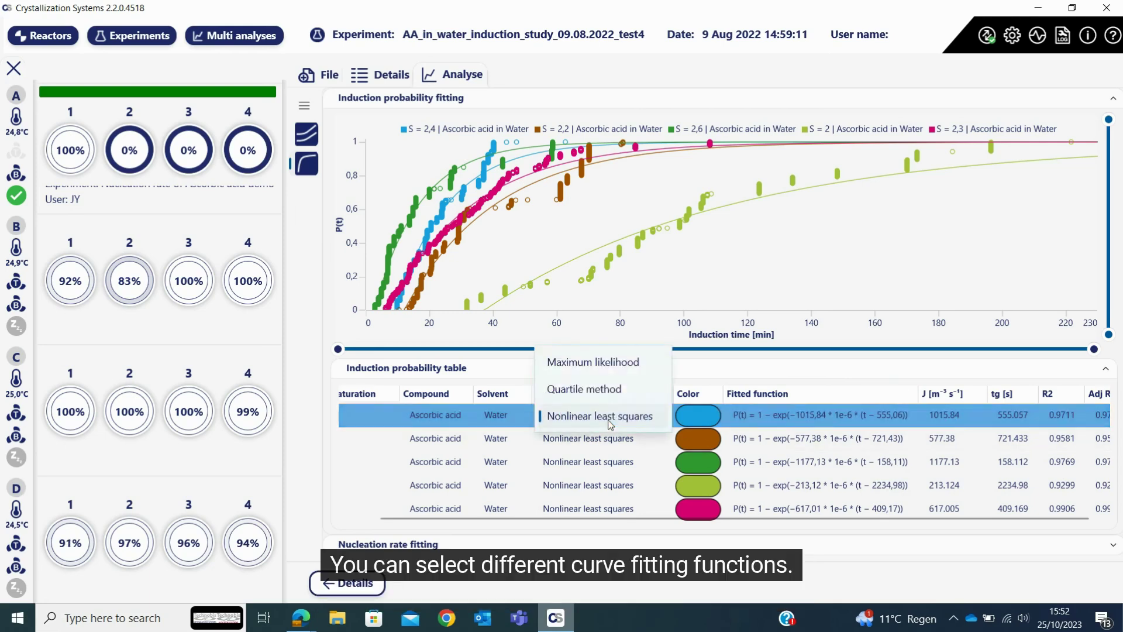
click(609, 419)
click(701, 414)
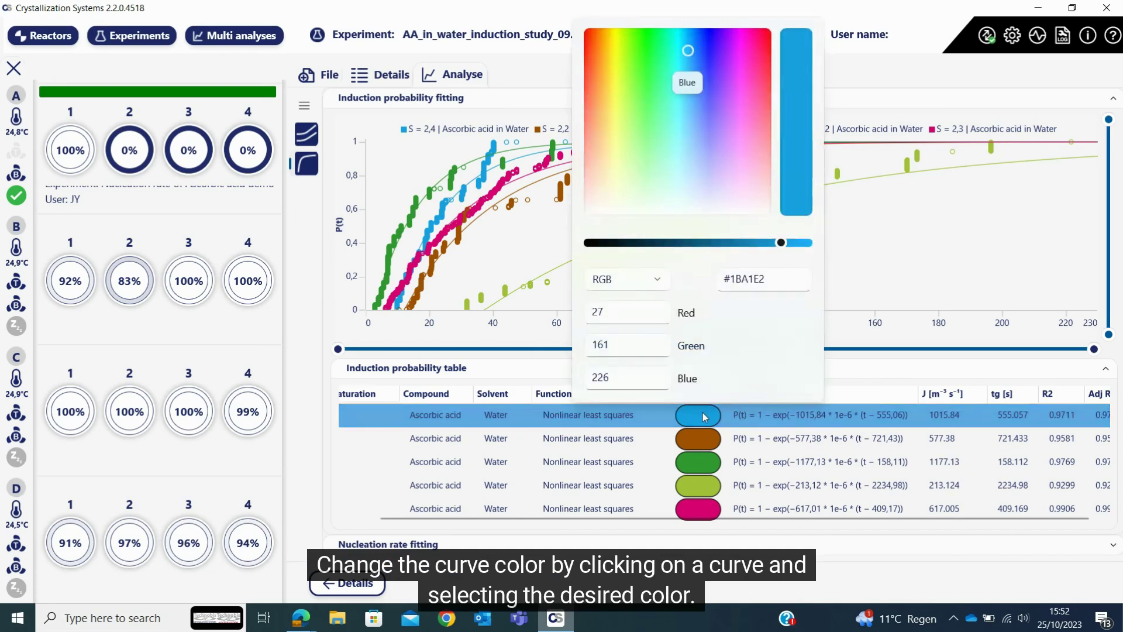
click(703, 412)
Check the table's export option, then show the nucleation rate fit (A 2642.31, B 1.51405, R2 0.9533)
right_click(658, 397)
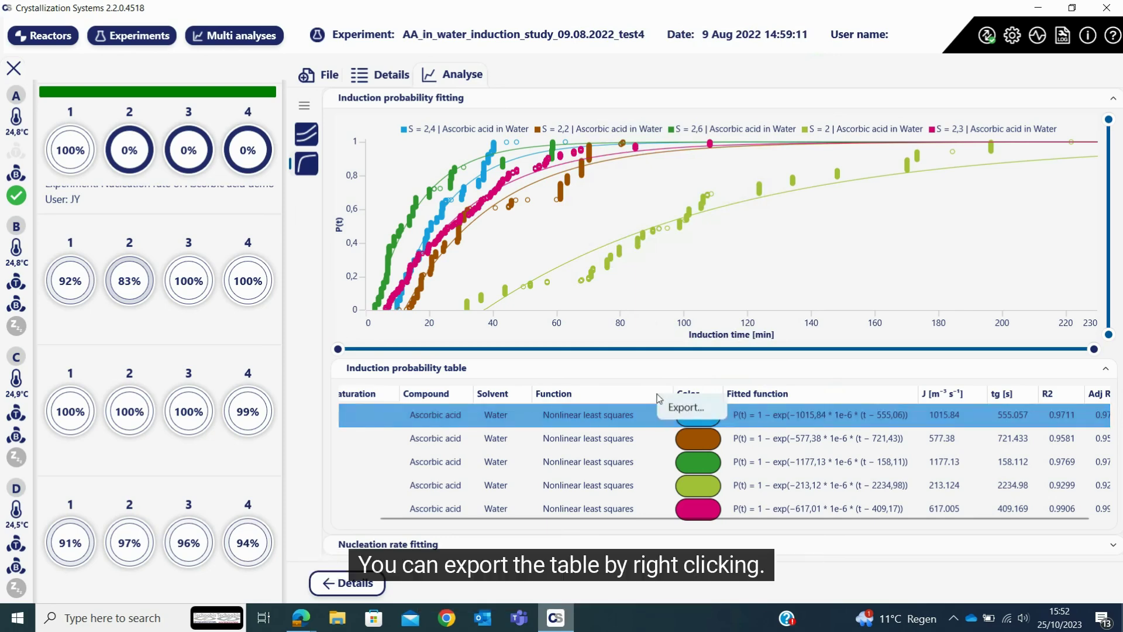
key(Escape)
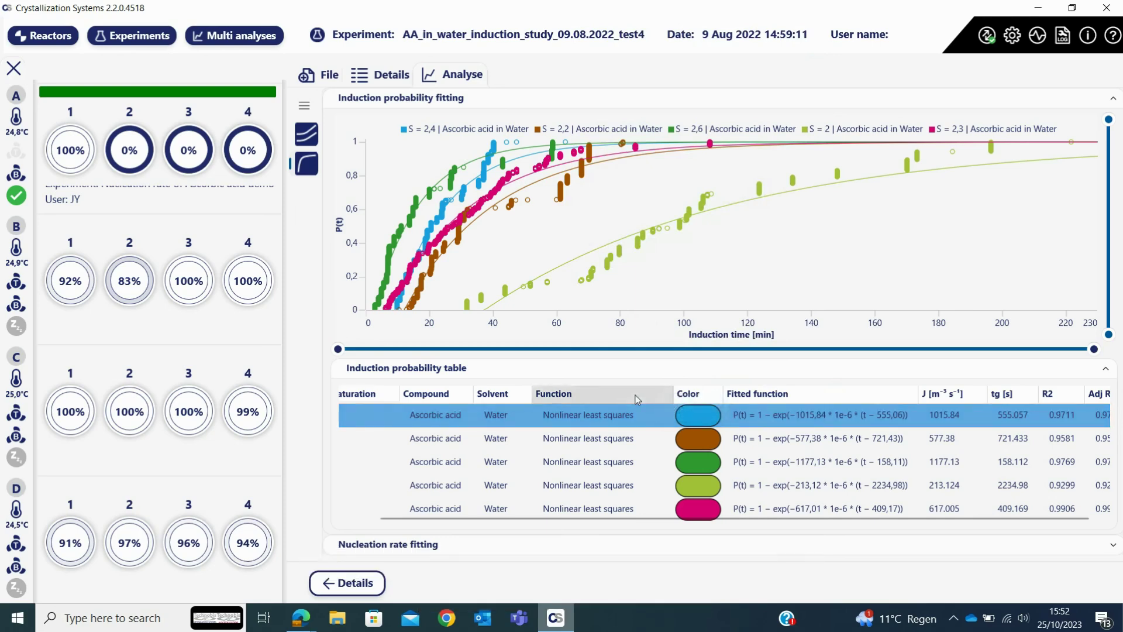
click(512, 546)
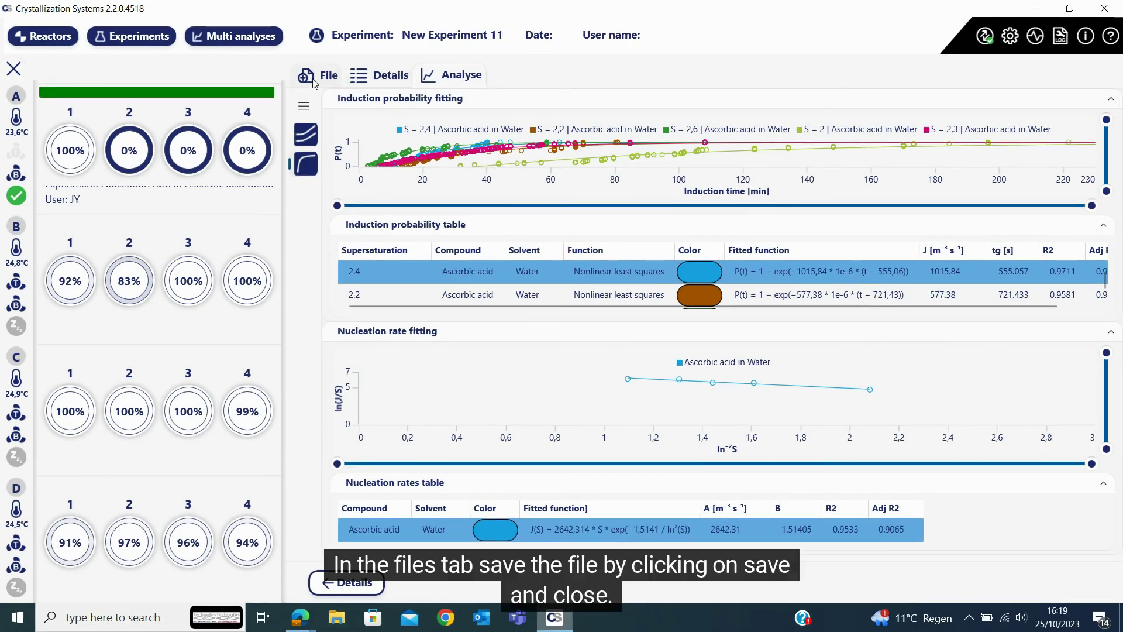
Go to the multi-analysis File page listing 'Induction time ascorbic acid in water' and 'AA_in_water'
click(316, 77)
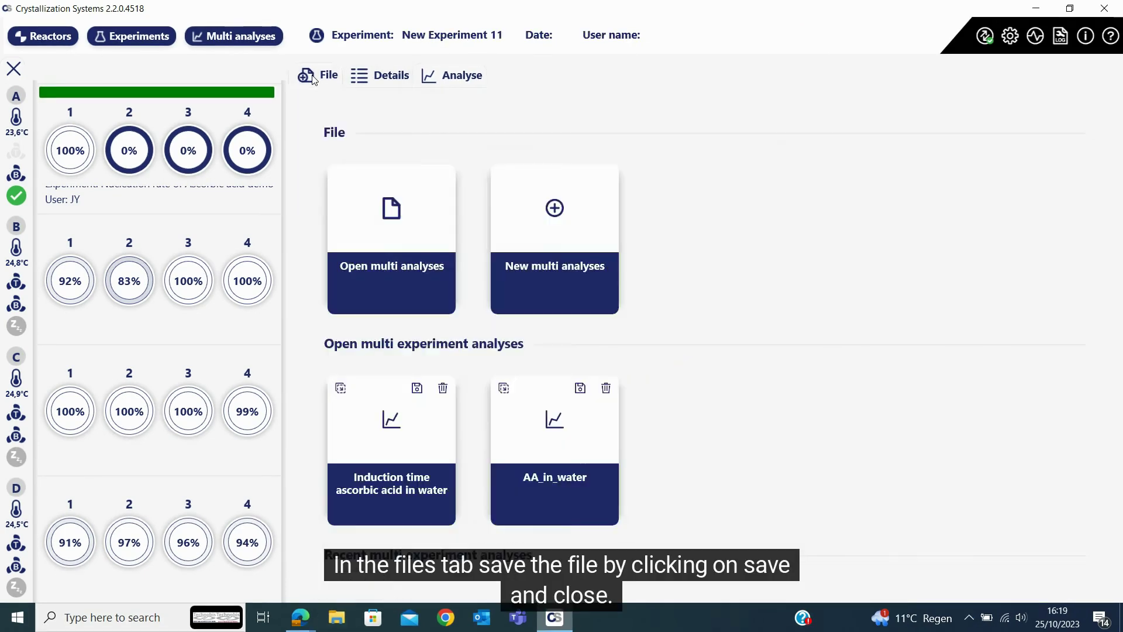